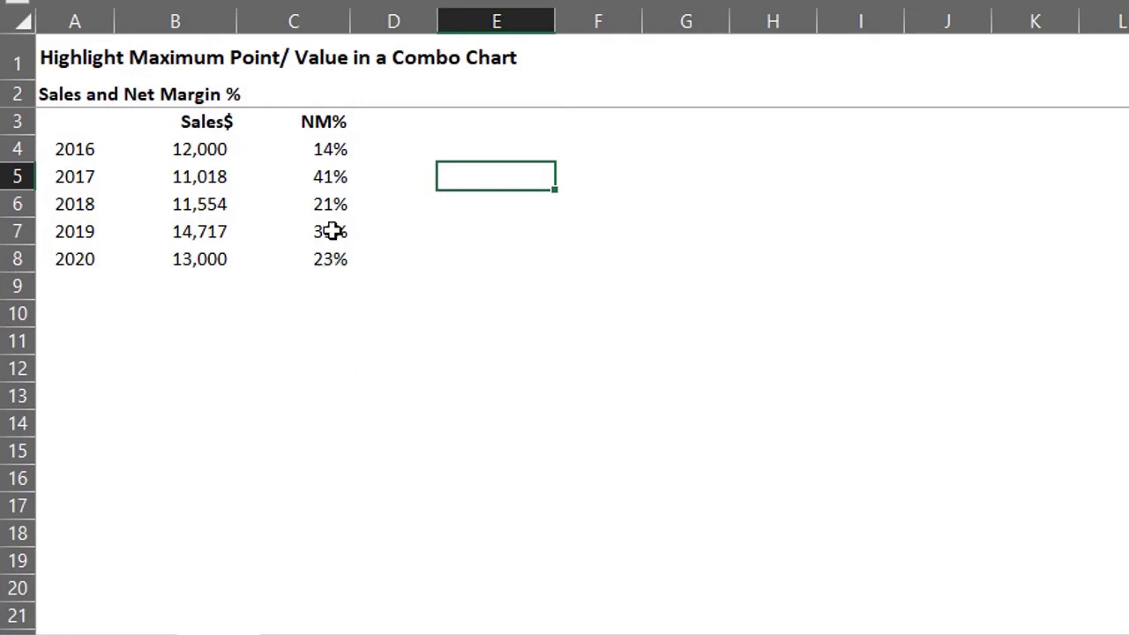
Move the NM% figures to column D, then add 'HelperSales' in C3 and 'HelperNM%' in E3
left_click_drag(336, 120, 445, 238)
left_click(300, 117)
type("HelperSales")
key("Return")
left_click(509, 119)
type("HelperNM%")
key("Return")
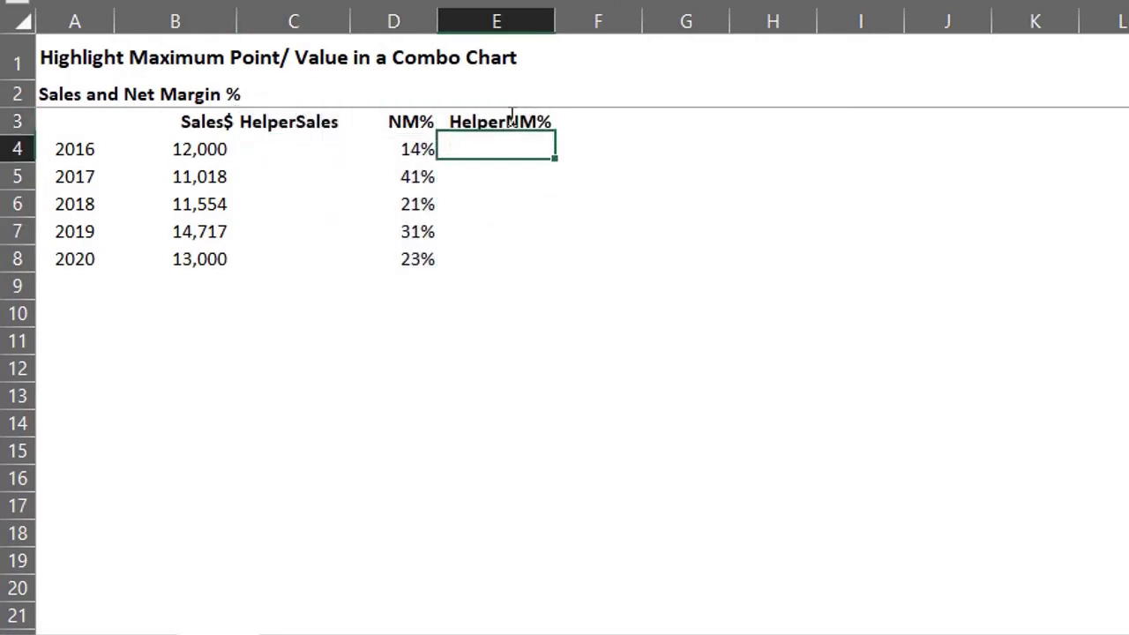
left_click(315, 149)
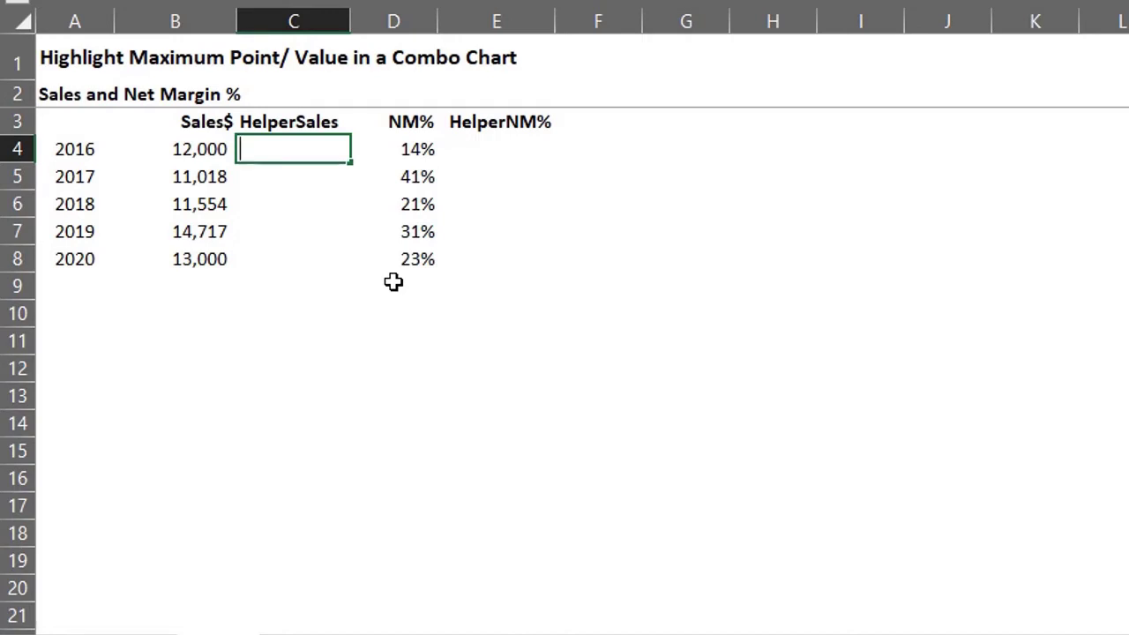
Enter =IF(B4=MAX($B$4:$B$8),B4,NA()) in cell C4
type("=if")
key("Tab")
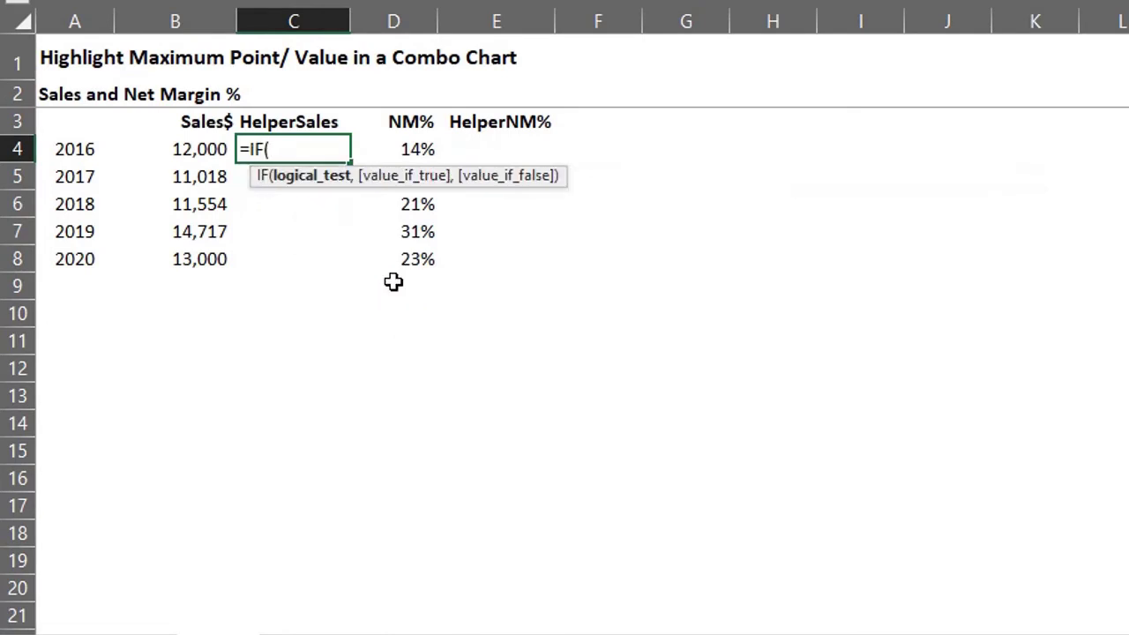
key("Left")
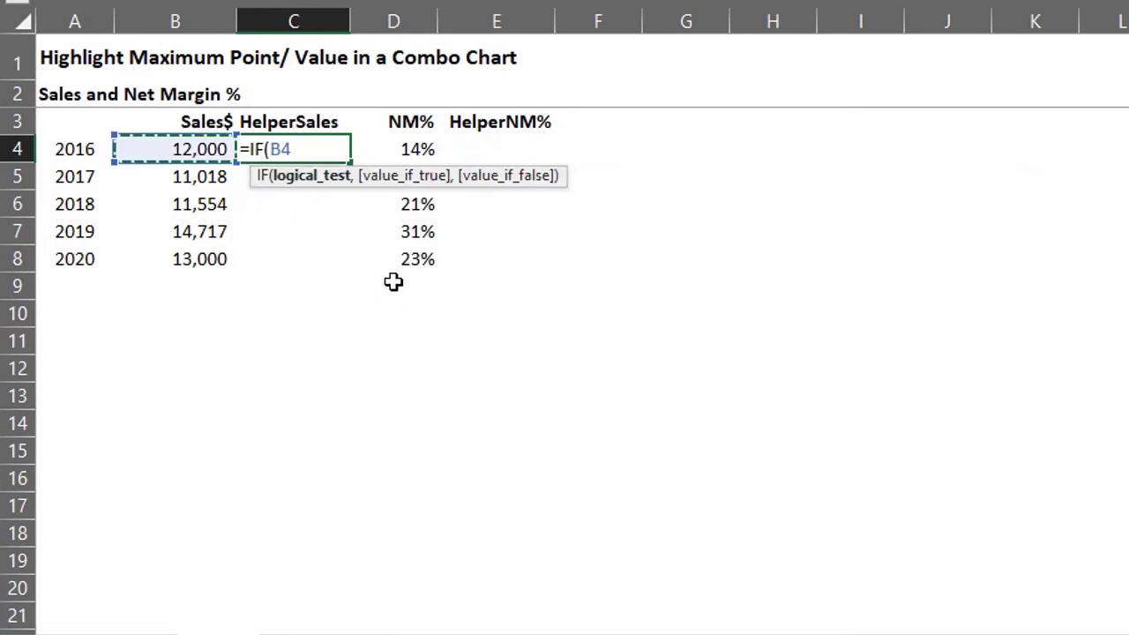
type("=max")
key("Tab")
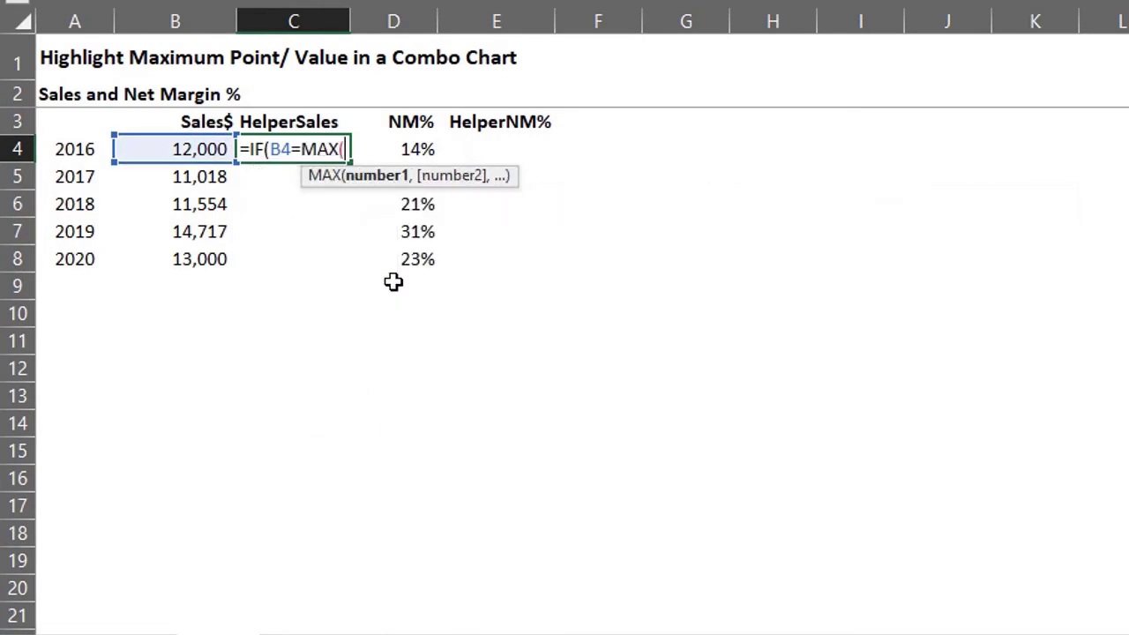
key("Left")
key("shift+Down")
key("shift+Down")
key("shift+Down")
key("shift+Down")
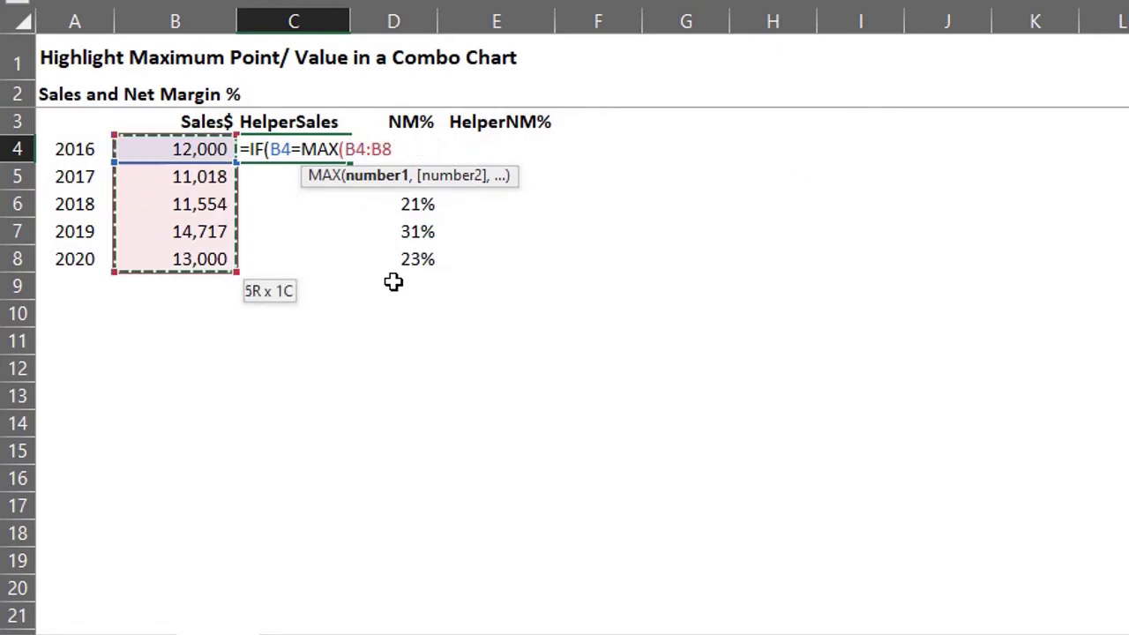
key("F4")
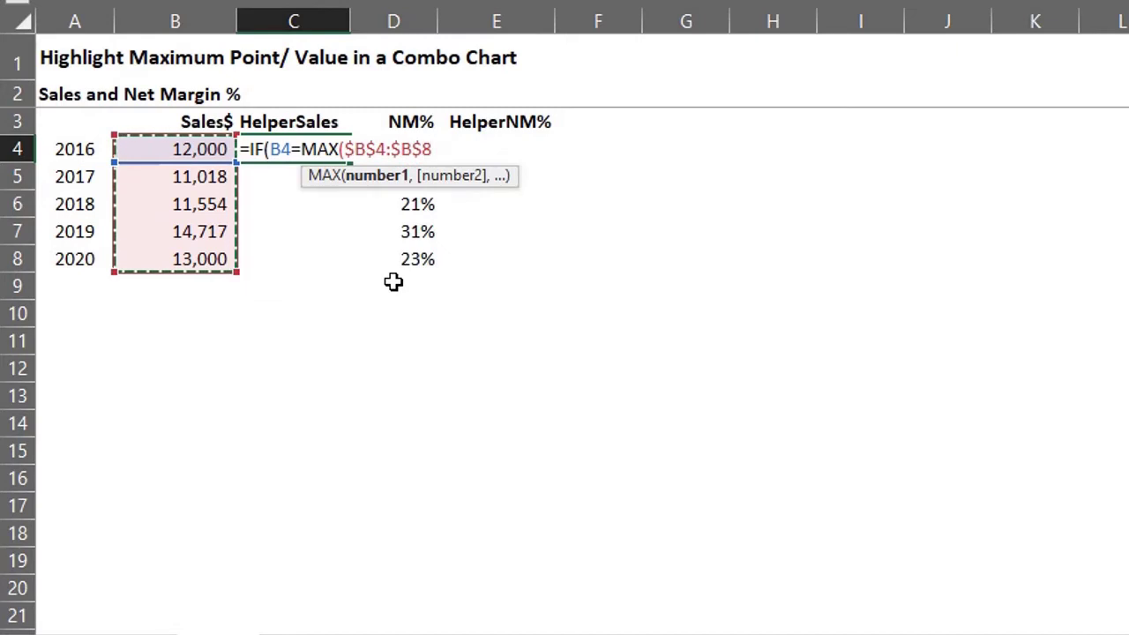
type(")")
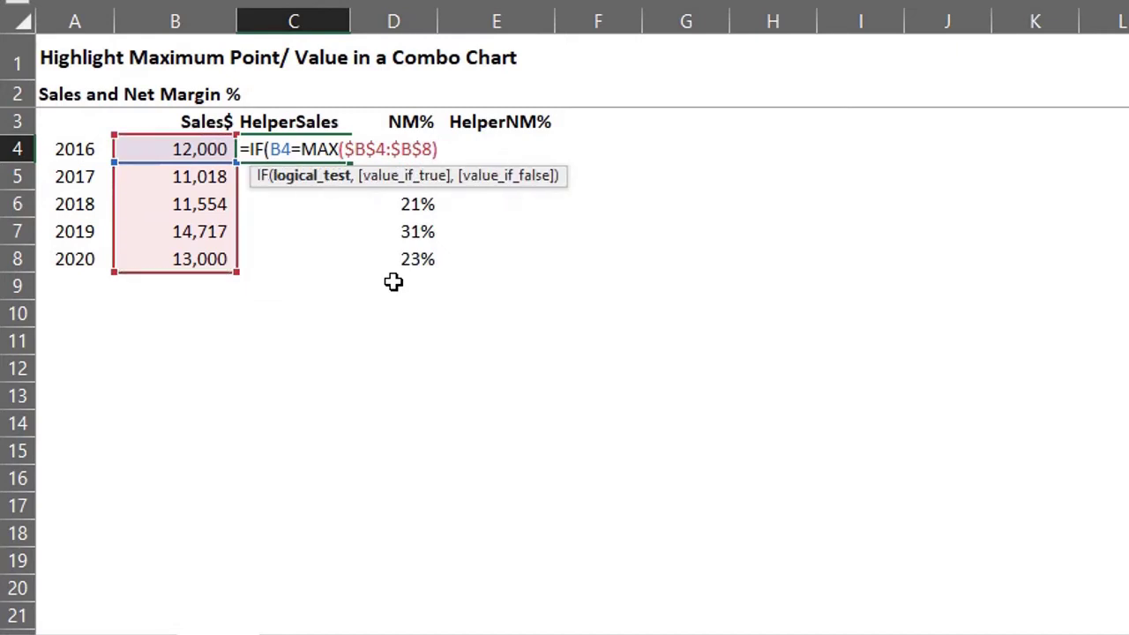
type(",")
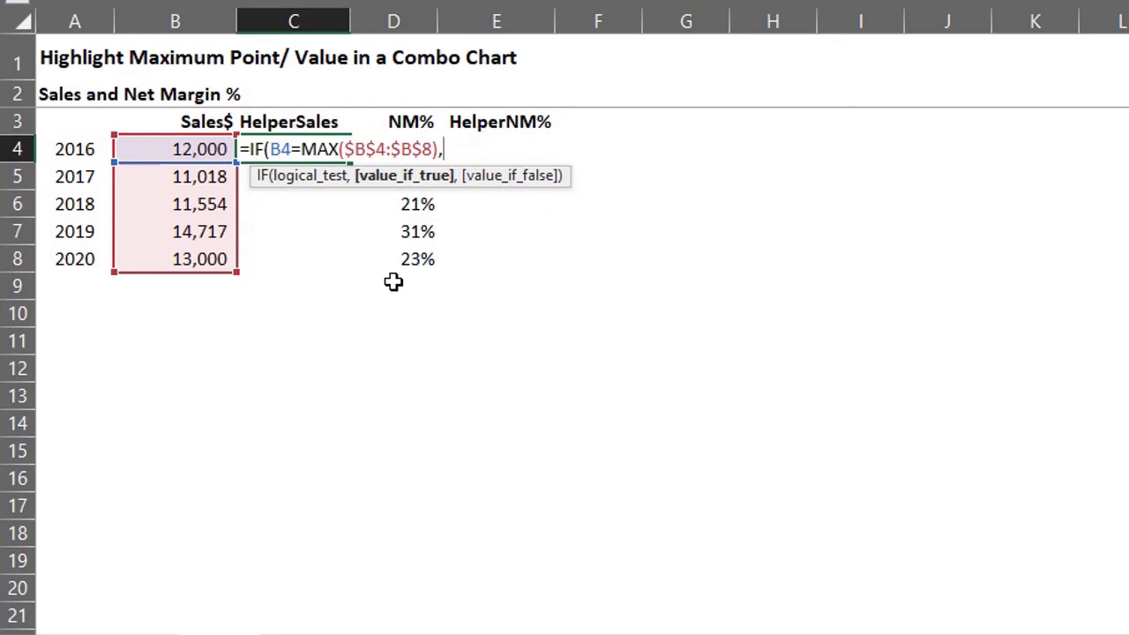
key("Left")
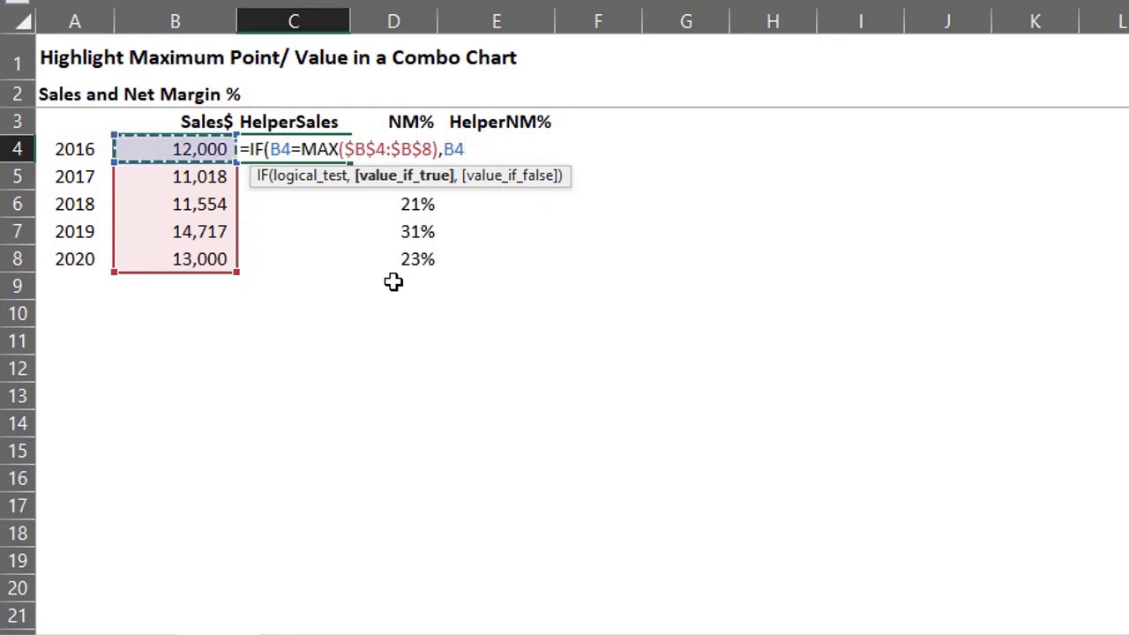
type(",na")
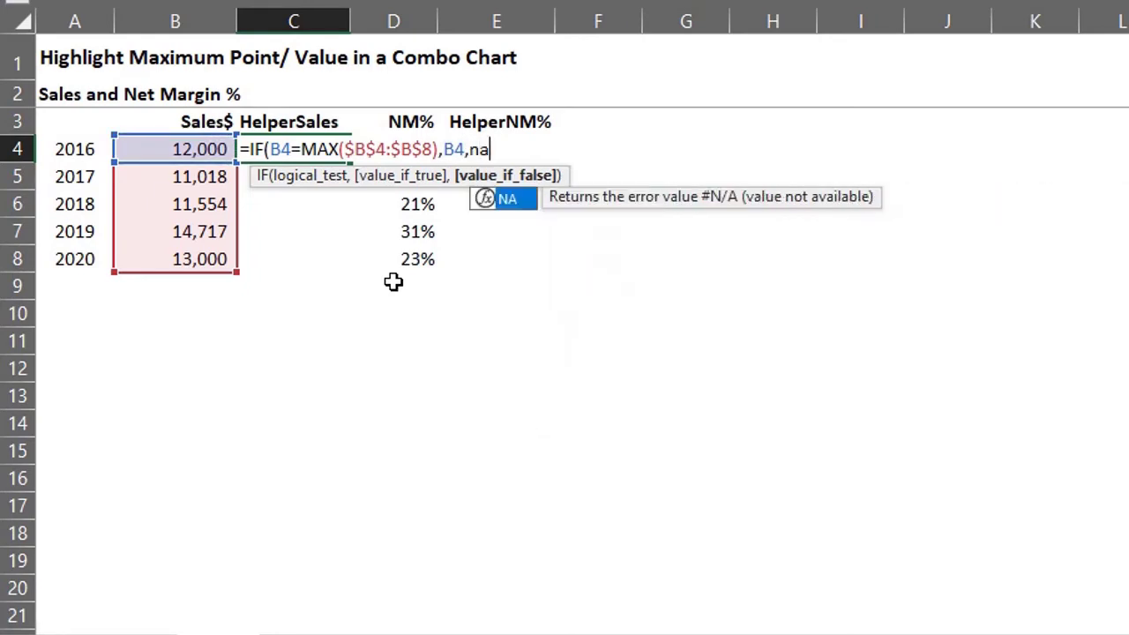
key("Tab")
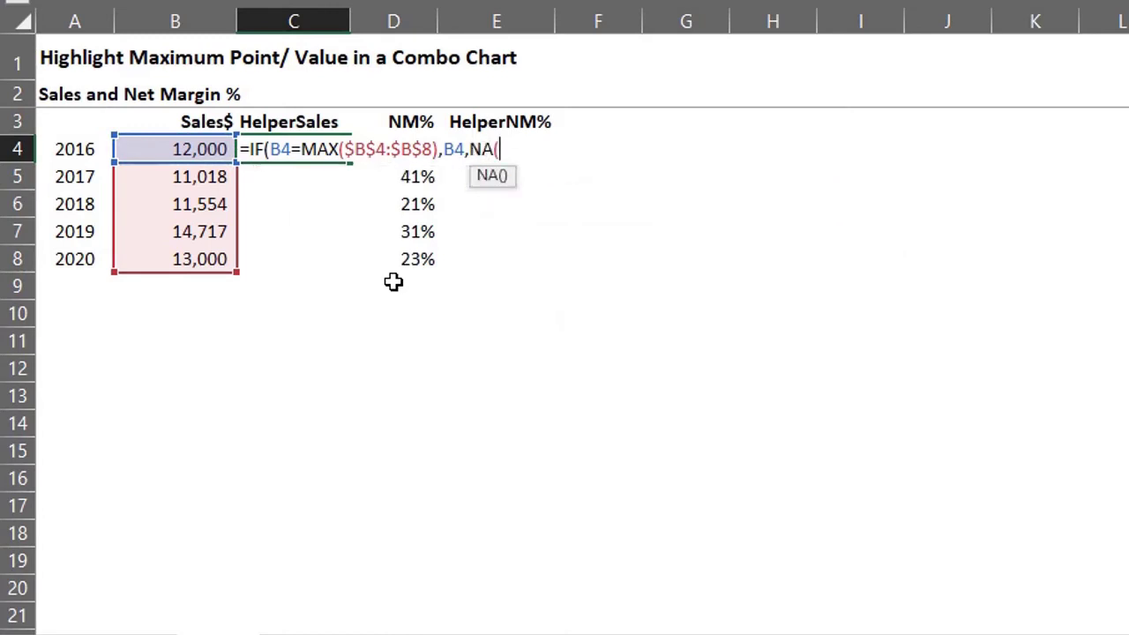
type(")")
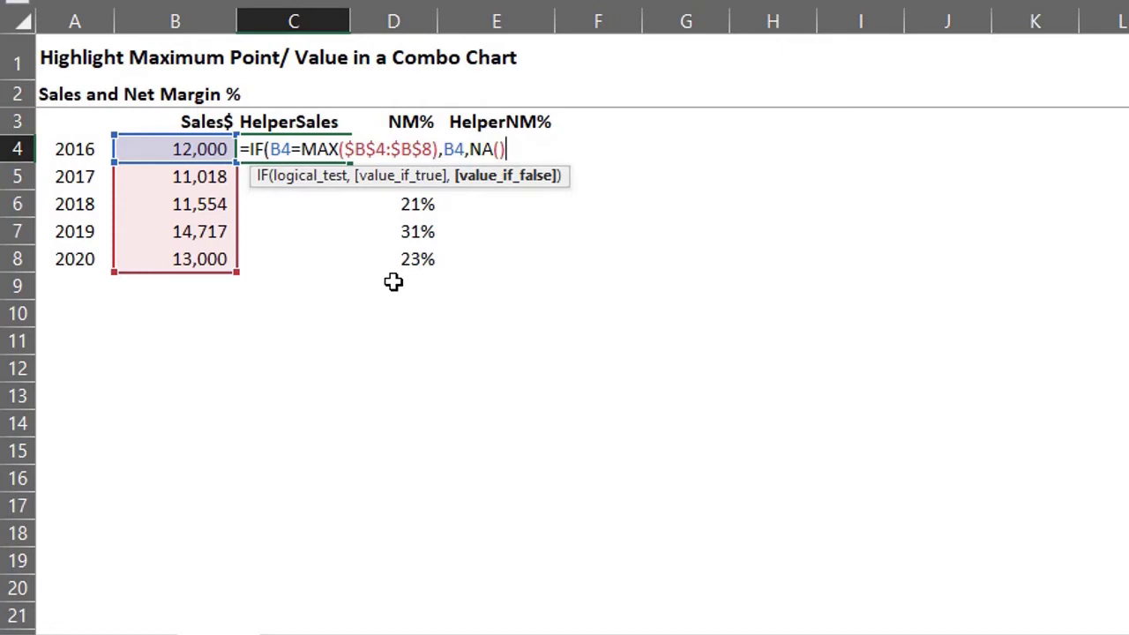
type(")")
key("Return")
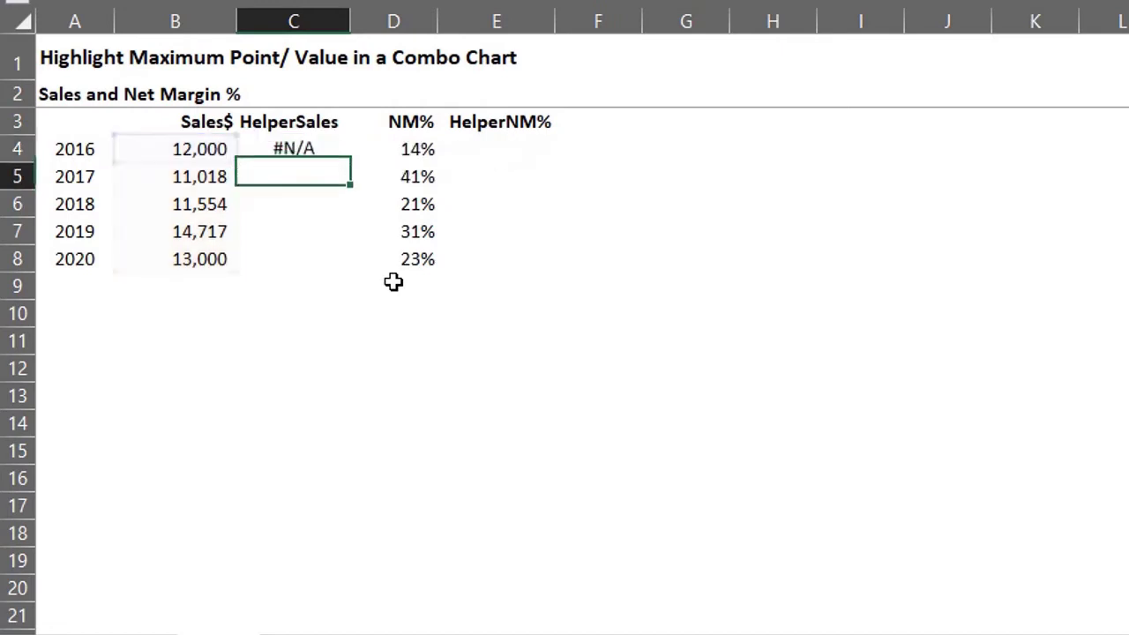
Fill the C4 formula down through C8 with Ctrl+D
key("Up")
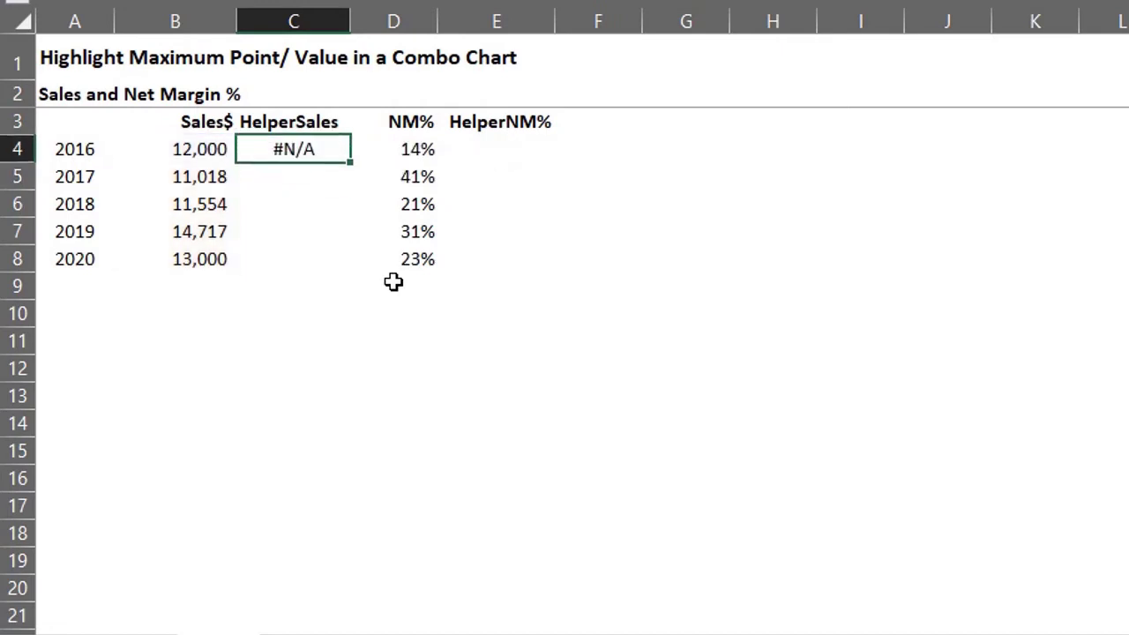
key("shift+Down")
key("shift+Down")
key("shift+Down")
key("shift+Down")
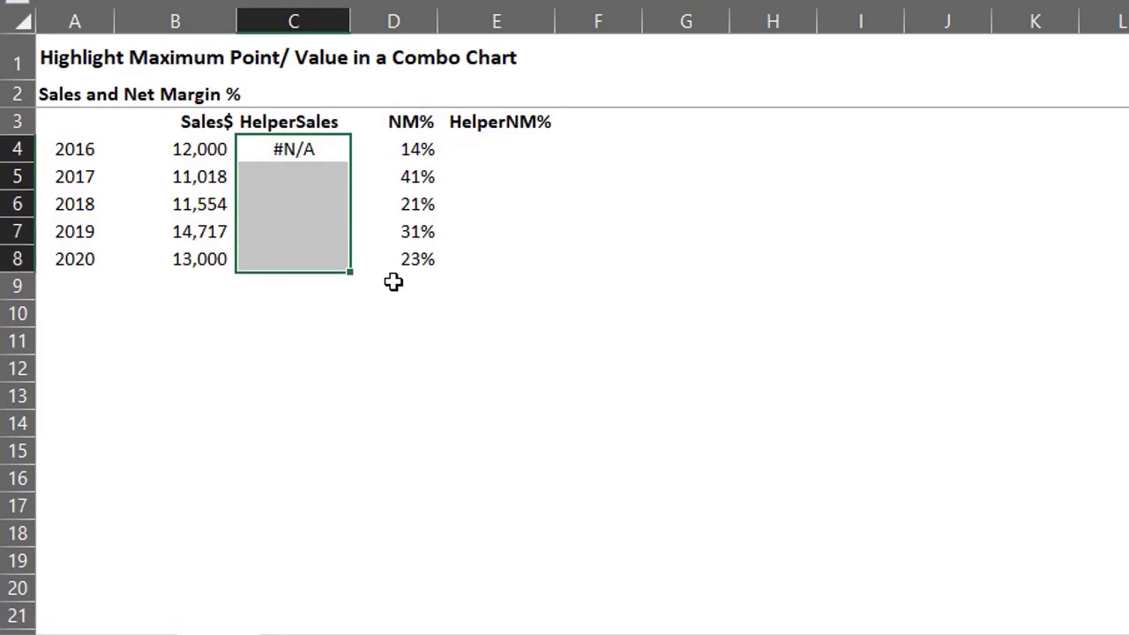
key("ctrl+d")
Enter =IF(D4=MAX($D$4:$D$8),D4,NA()) in E4, which shows #N/A for 2016
key("Right")
key("Right")
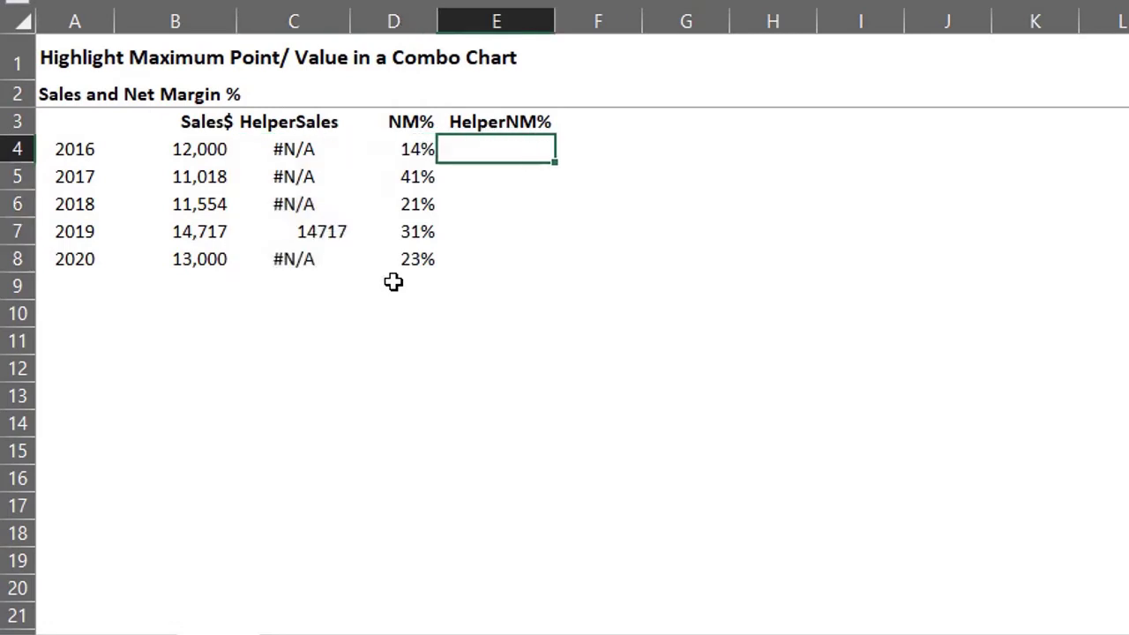
type("=if")
key("Tab")
key("Left")
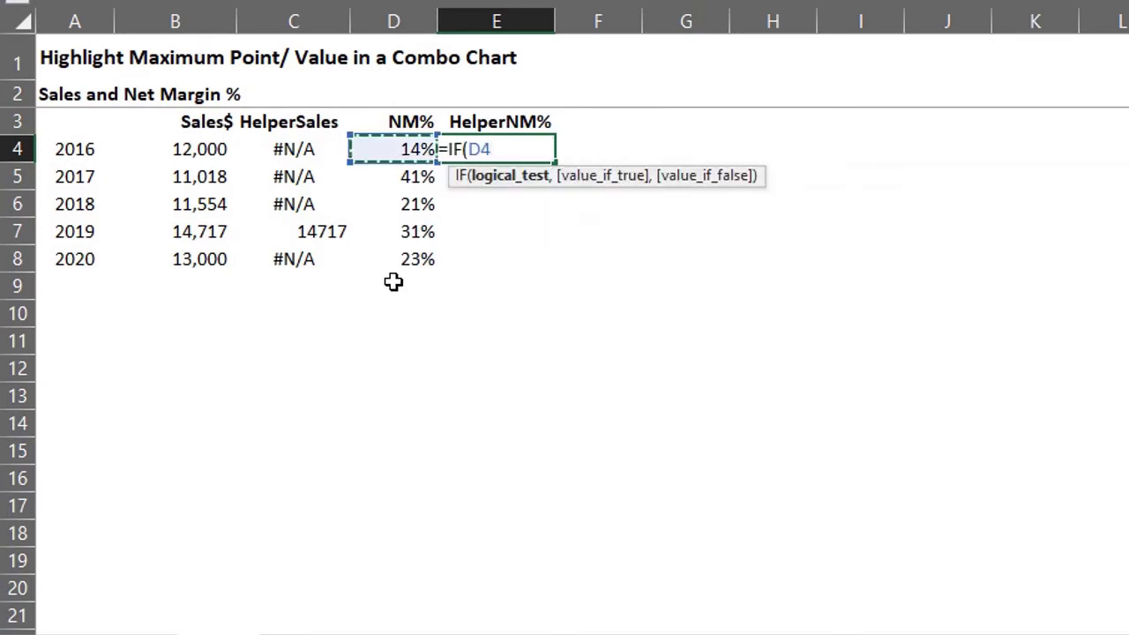
type("=max")
key("Tab")
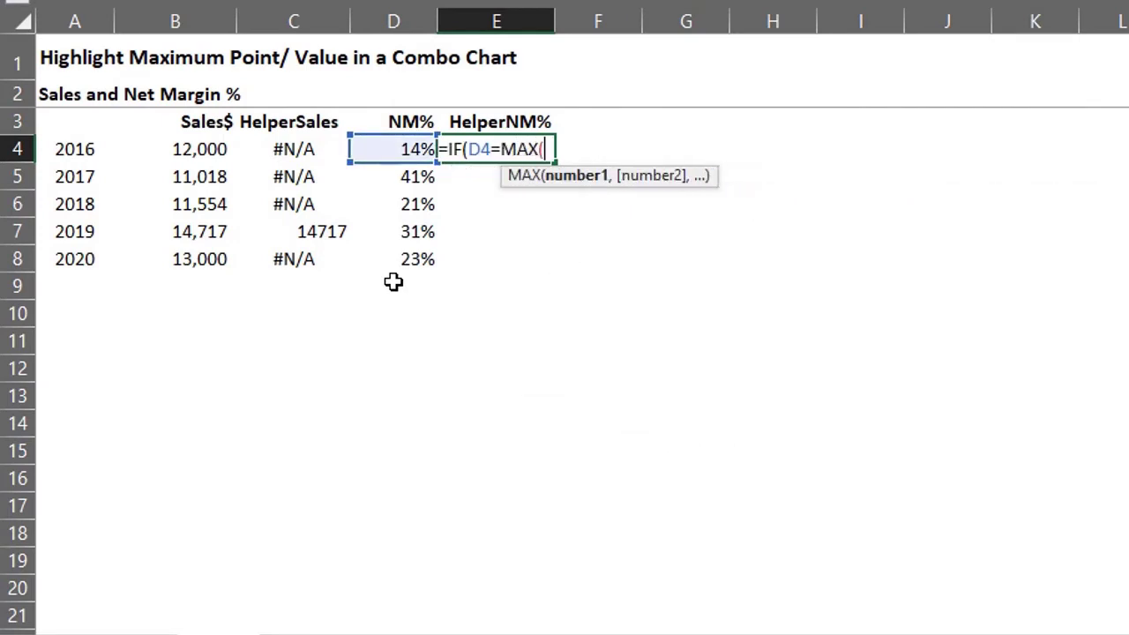
key("Left")
key("shift+Down")
key("shift+Down")
key("shift+Down")
key("shift+Down")
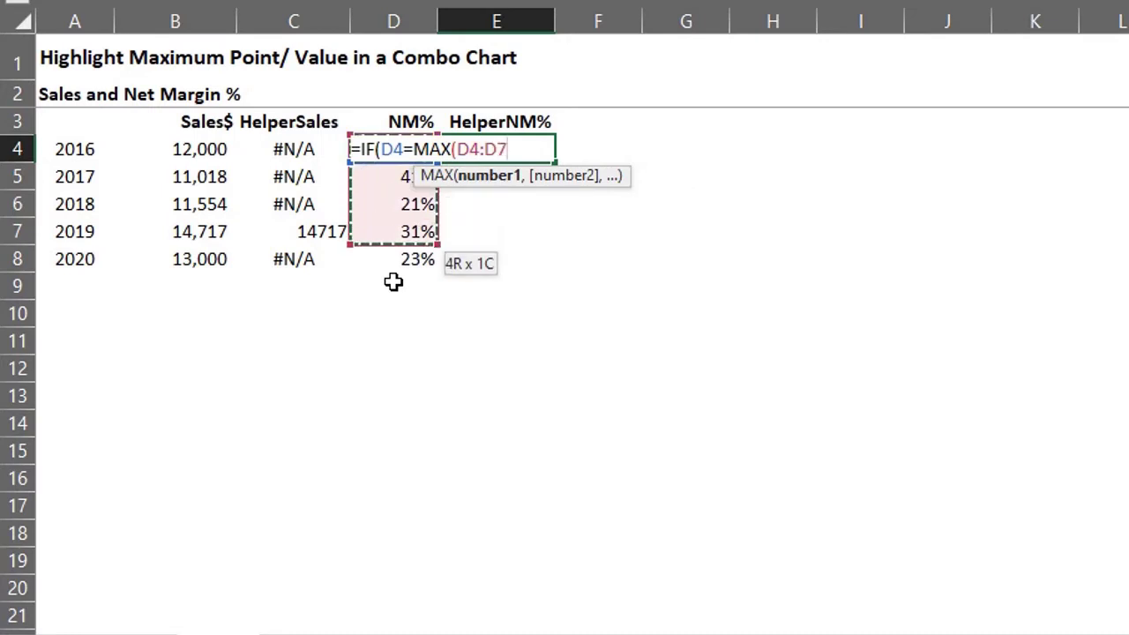
key("F4")
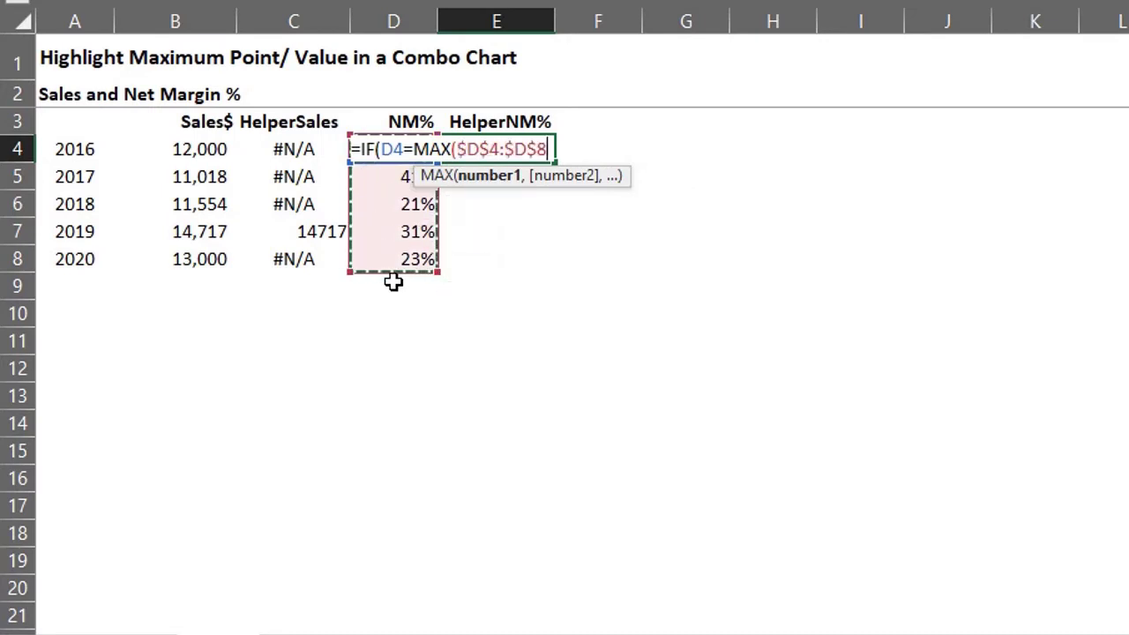
type("),")
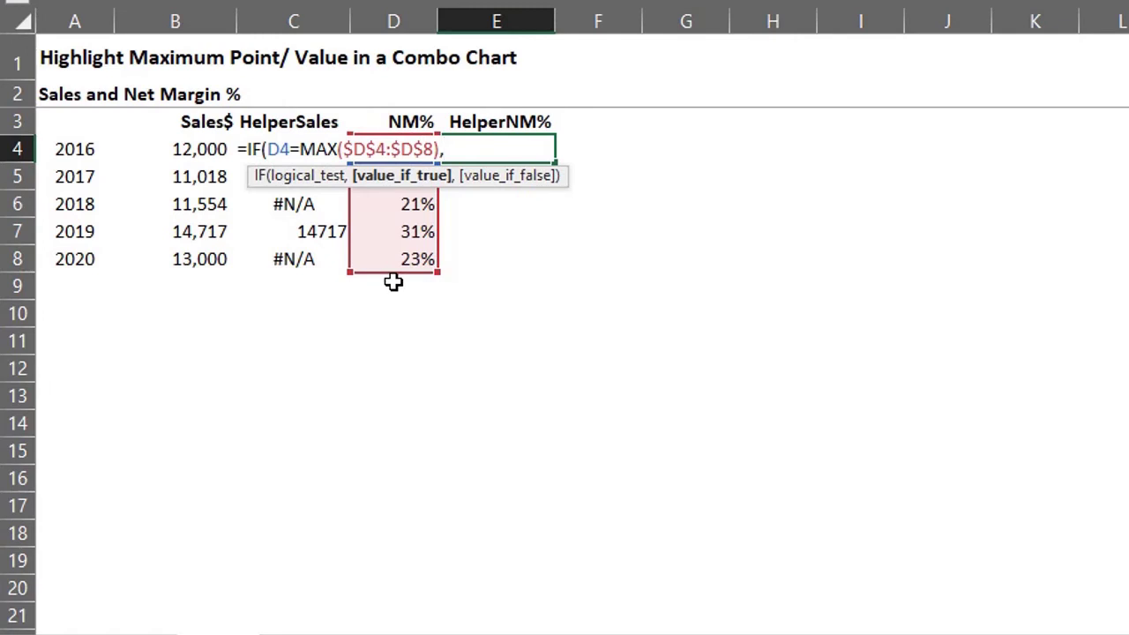
key("Left")
type(",na")
key("Tab")
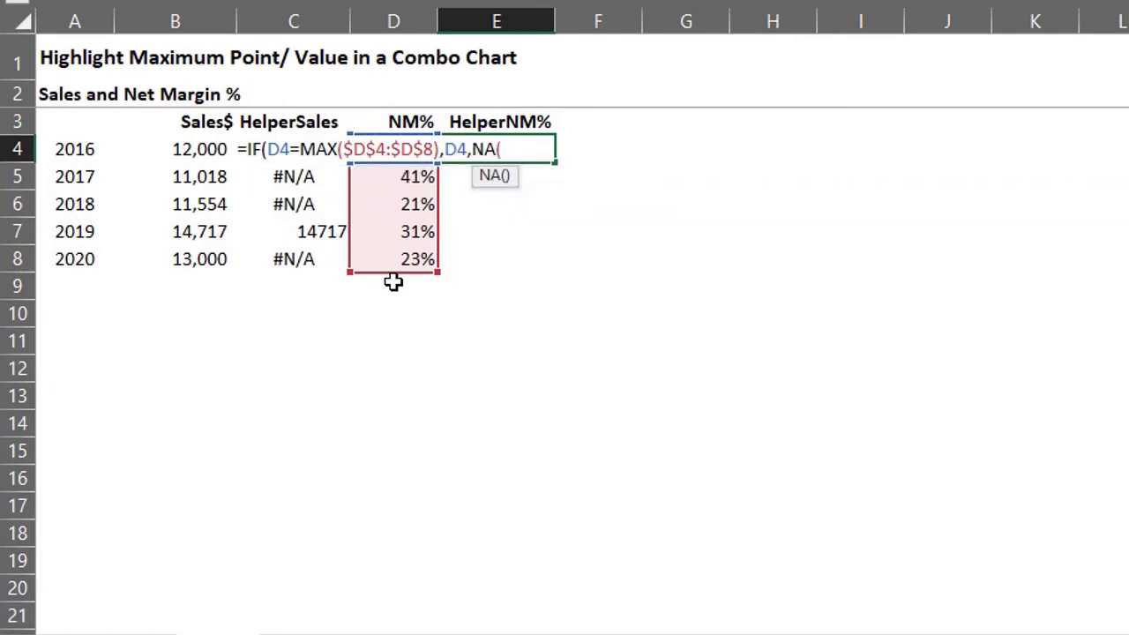
type("))")
key("Return")
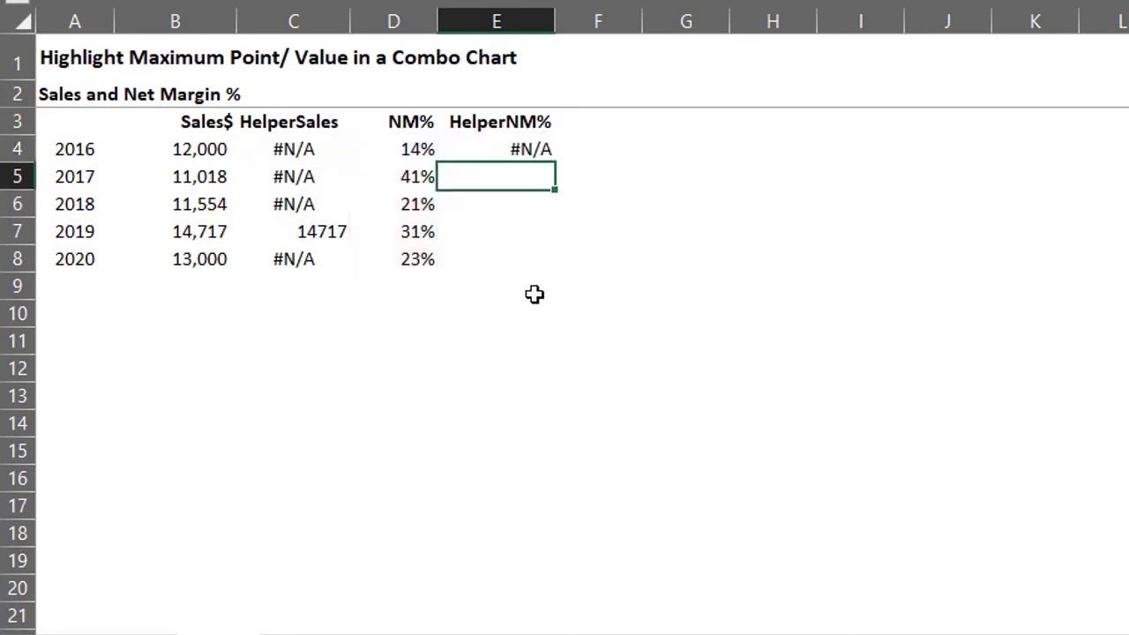
Fill the HelperNM% formula from E4 down to E8
left_click(494, 149)
left_click_drag(554, 163, 558, 279)
left_click(506, 296)
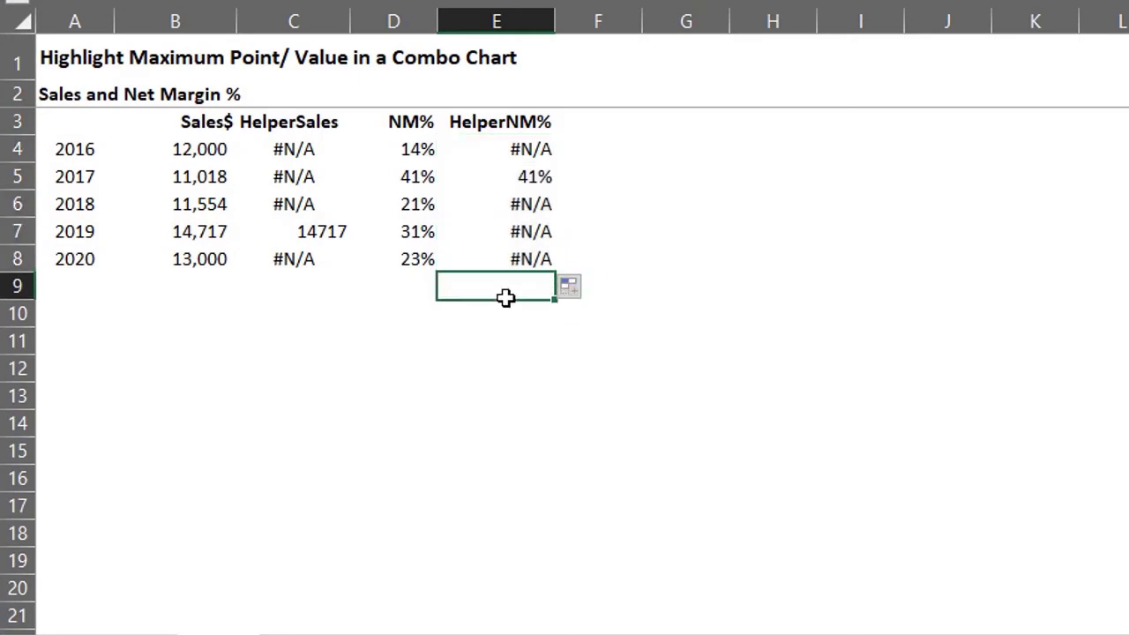
Insert a column-and-line combo chart of A3:E8 and place it right of the data
left_click_drag(123, 125, 491, 258)
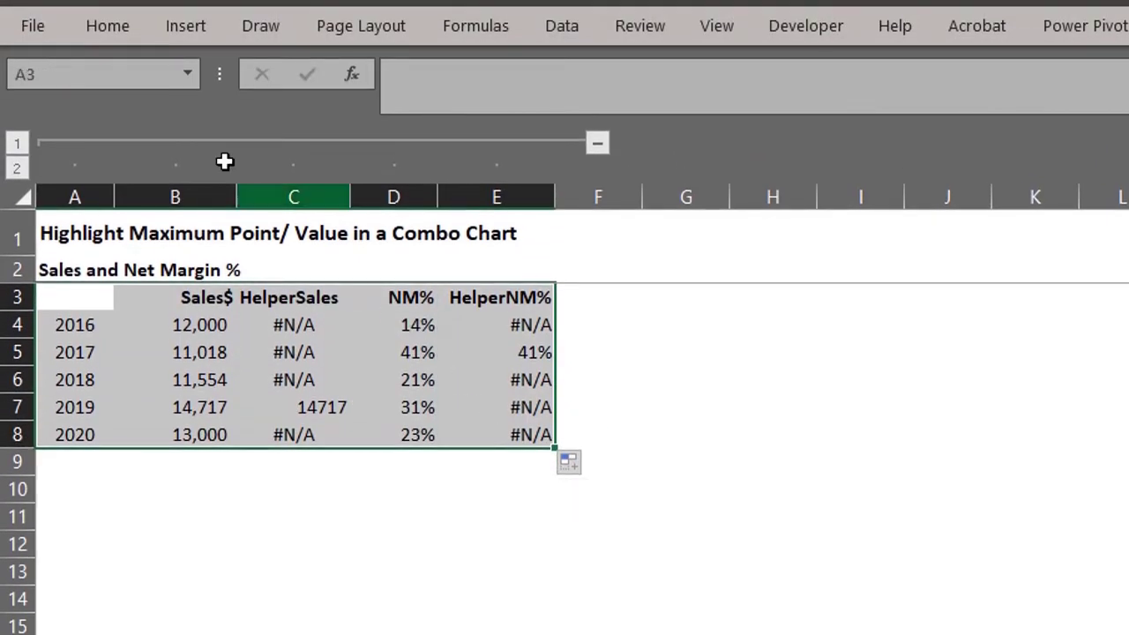
left_click(197, 27)
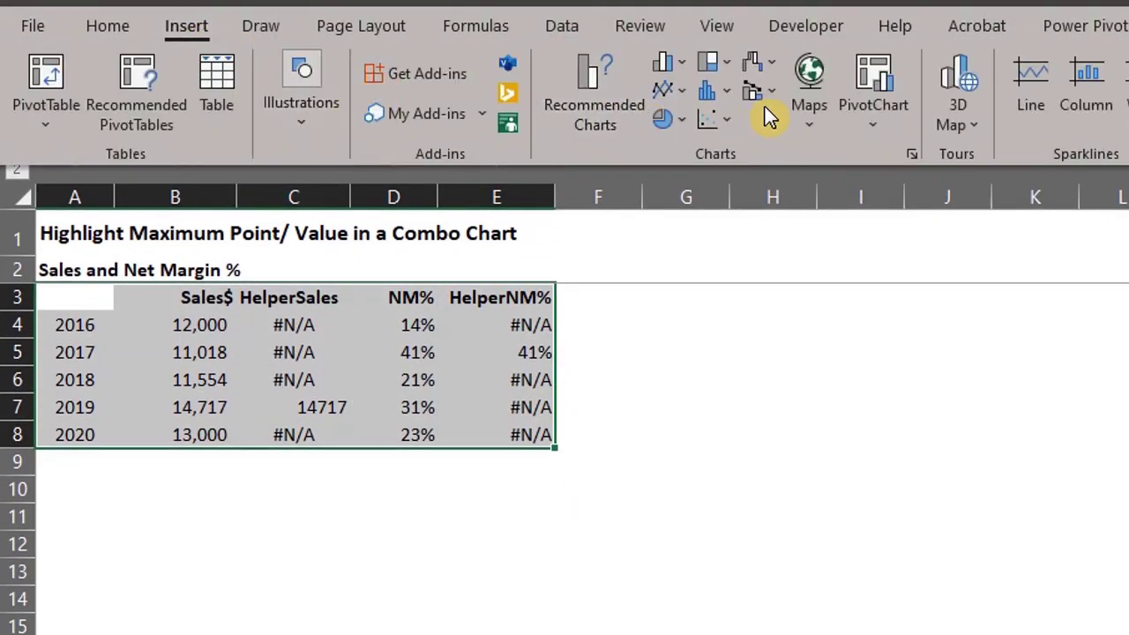
left_click(764, 99)
left_click(781, 171)
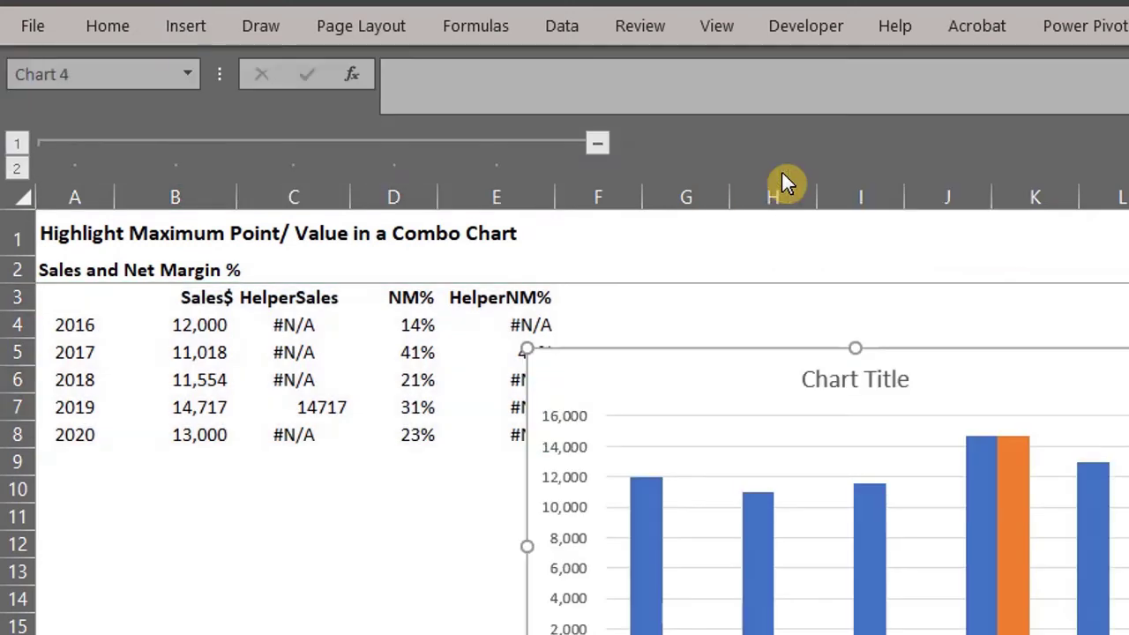
left_click_drag(789, 309, 969, 303)
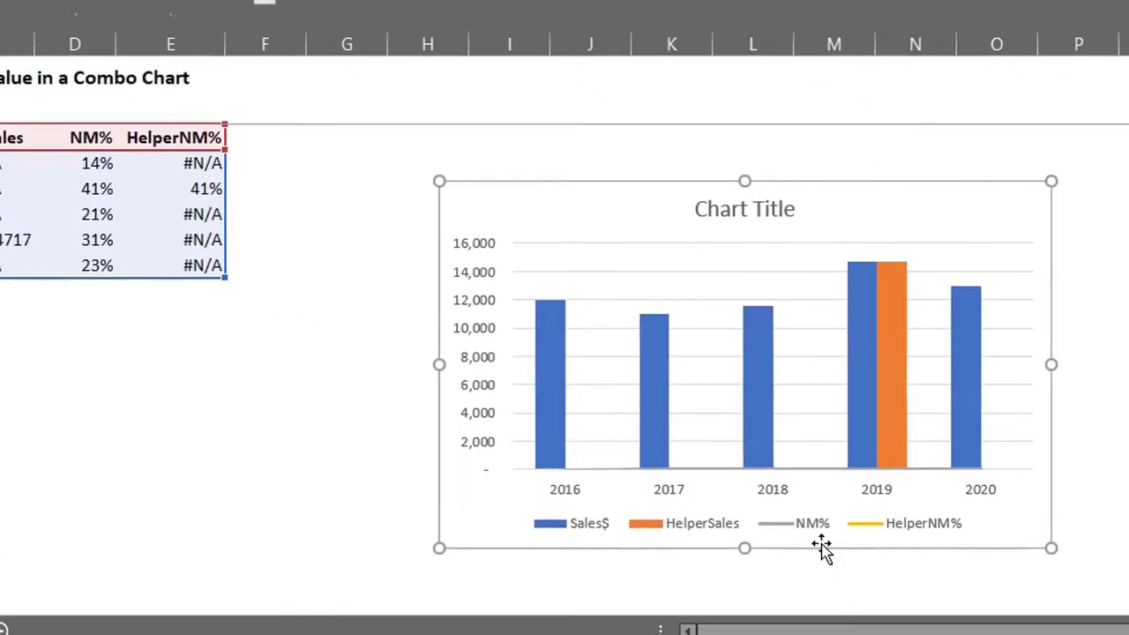
scroll(812, 397, "right", 3)
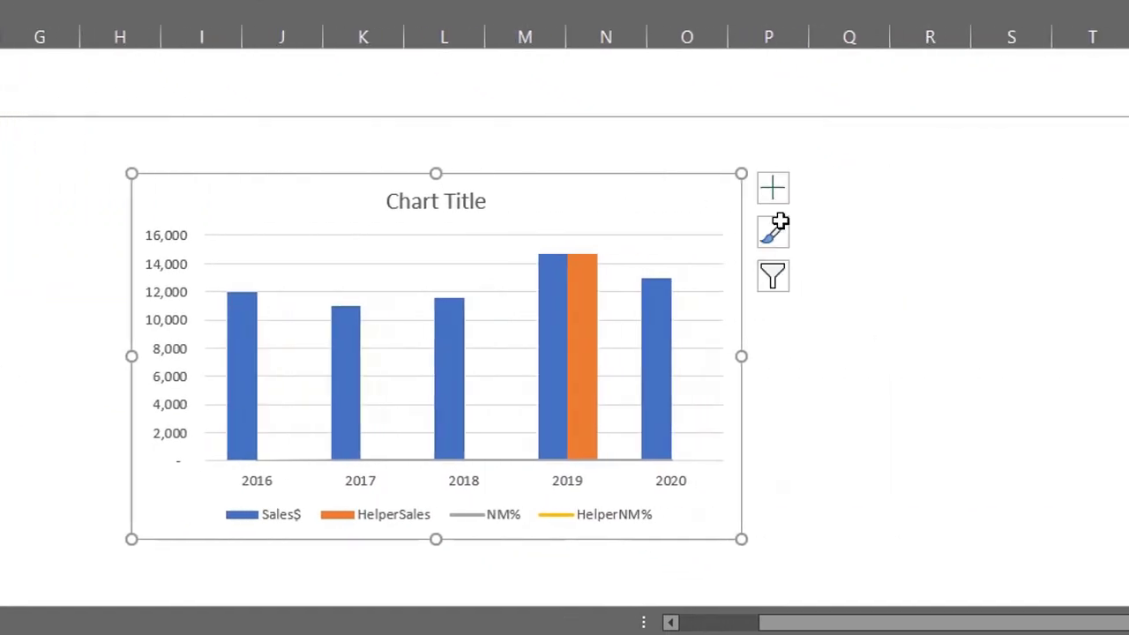
Remove the chart title and gridlines
left_click(776, 189)
left_click(830, 262)
left_click(866, 355)
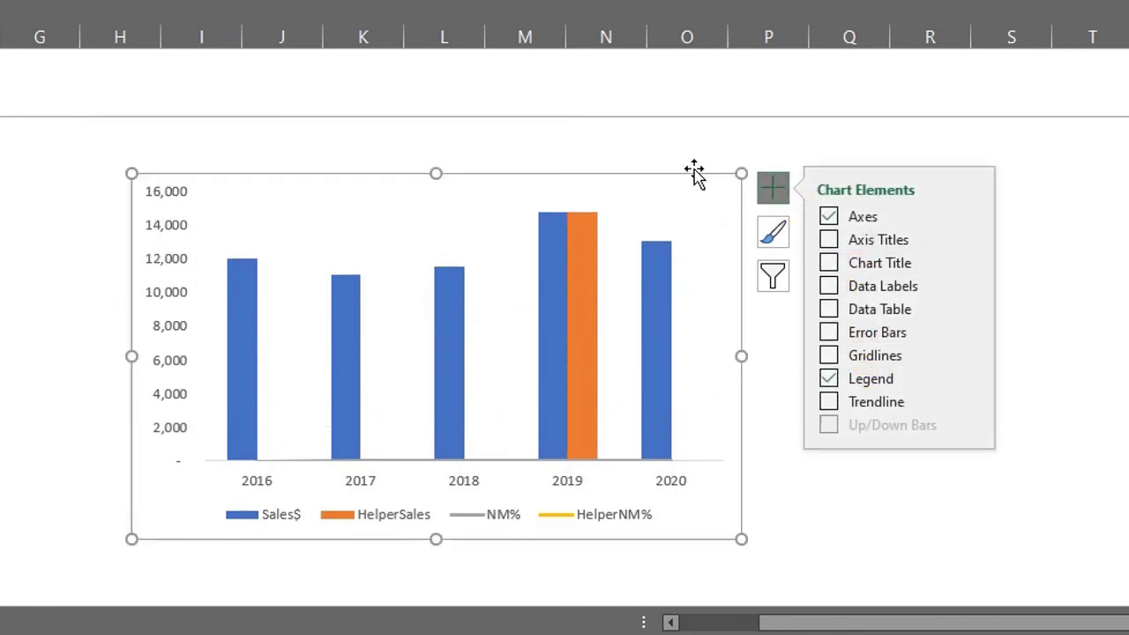
Make HelperNM% a line with markers and plot NM% and HelperNM% on the secondary axis
right_click(647, 210)
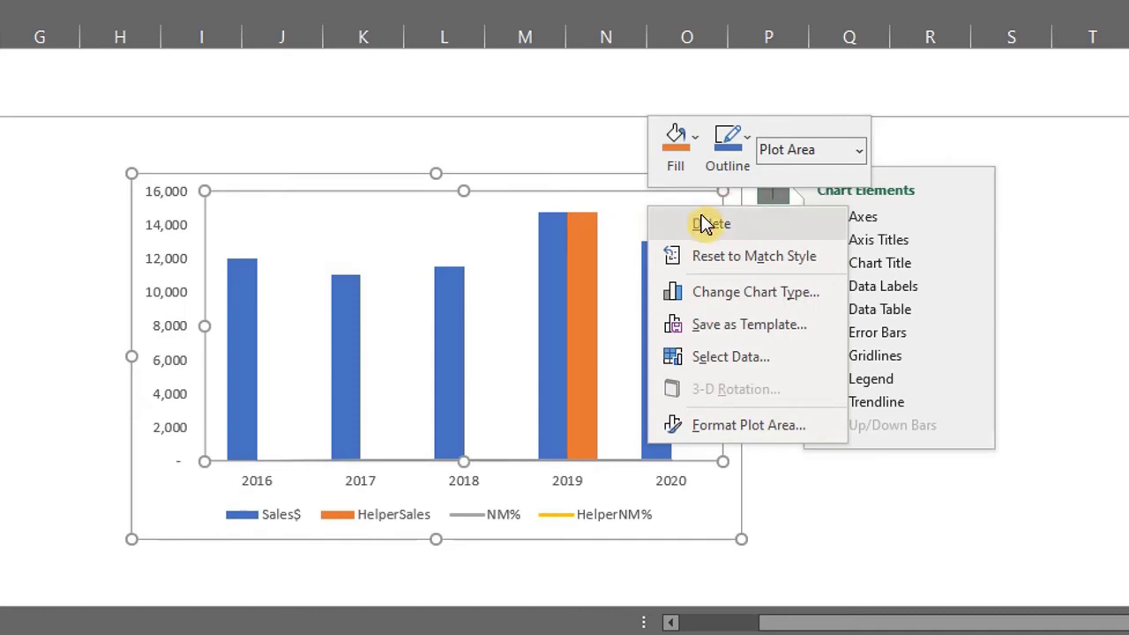
left_click(737, 295)
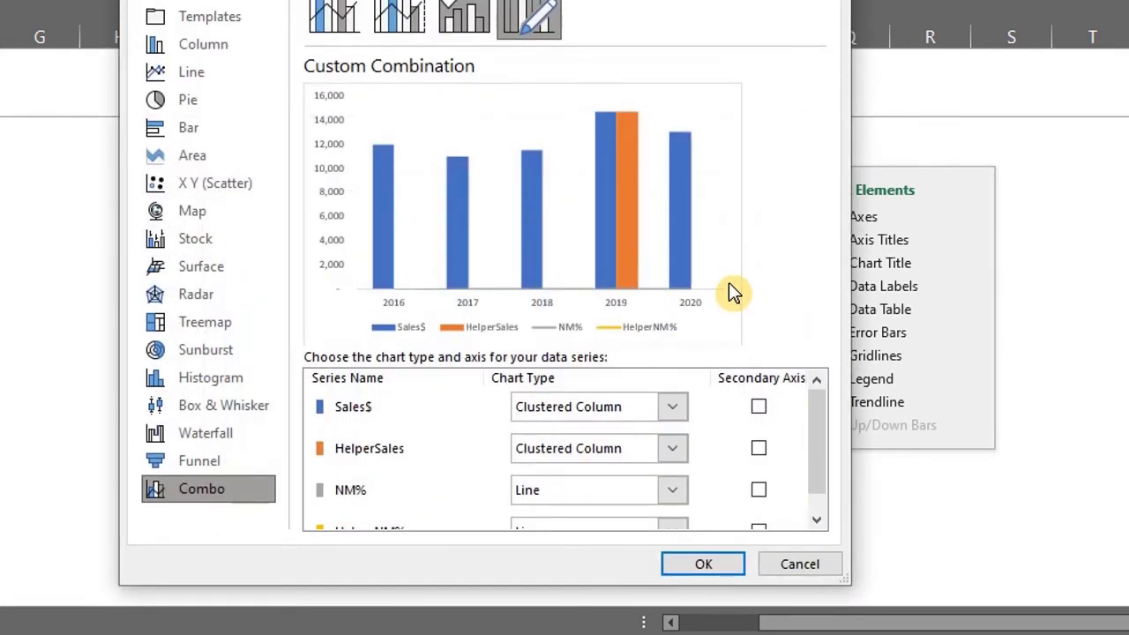
left_click_drag(818, 411, 817, 418)
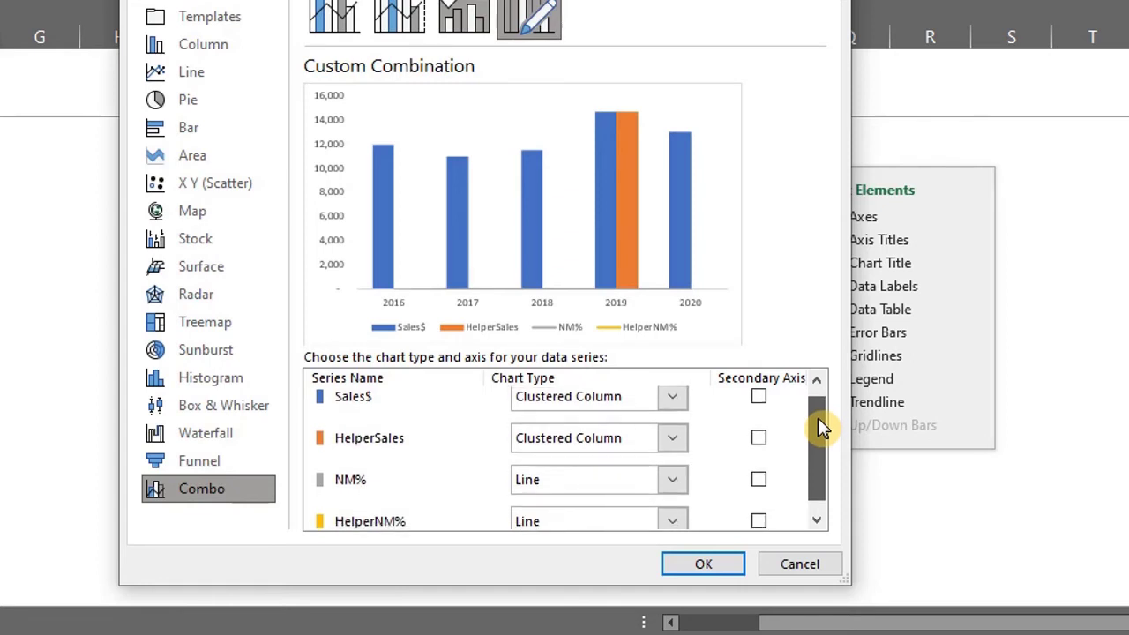
left_click_drag(818, 418, 828, 440)
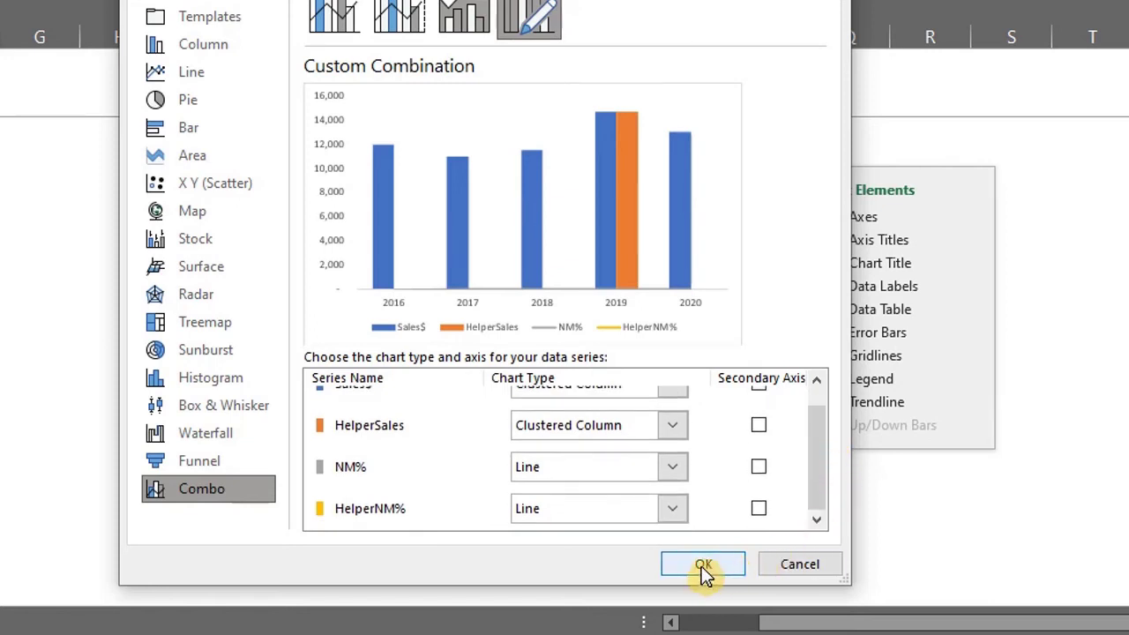
left_click(672, 509)
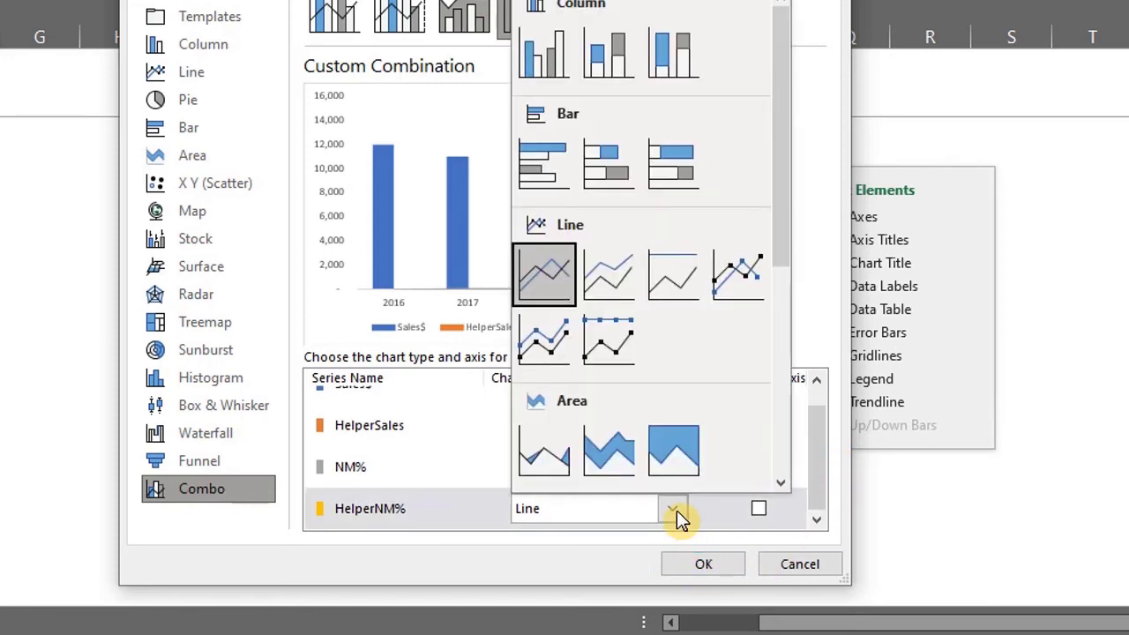
left_click(754, 281)
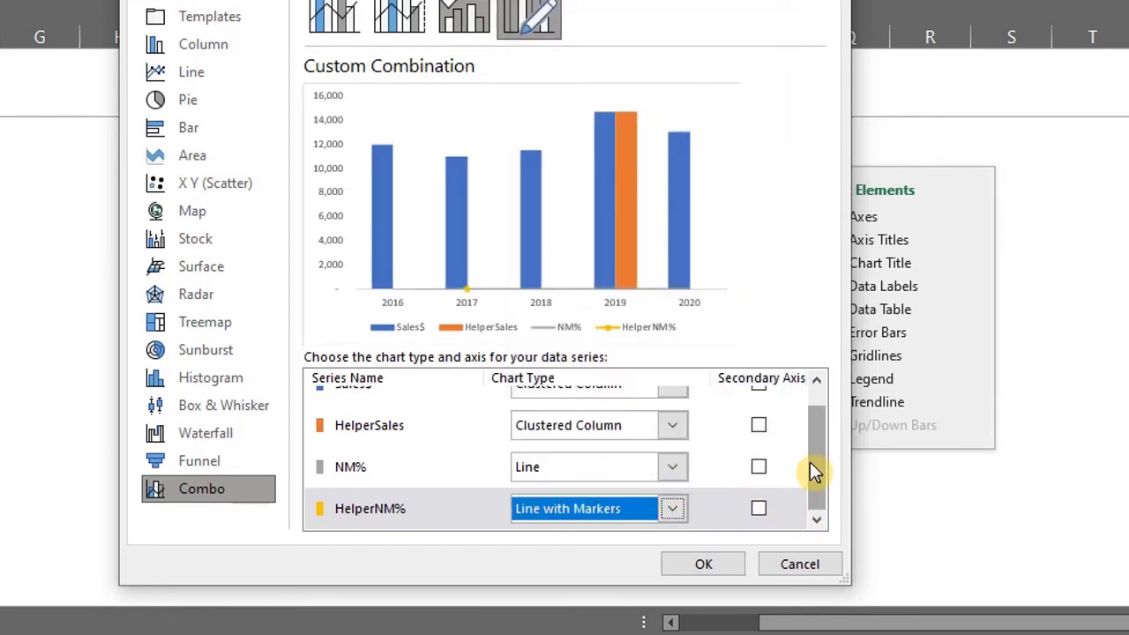
left_click(759, 467)
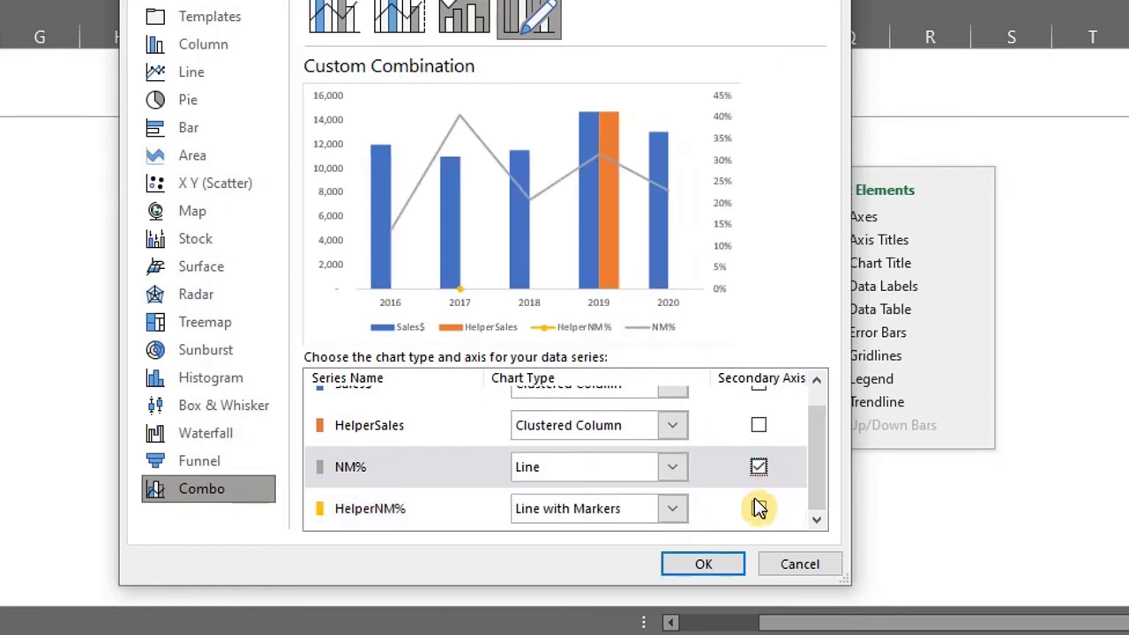
left_click(759, 506)
left_click(759, 508)
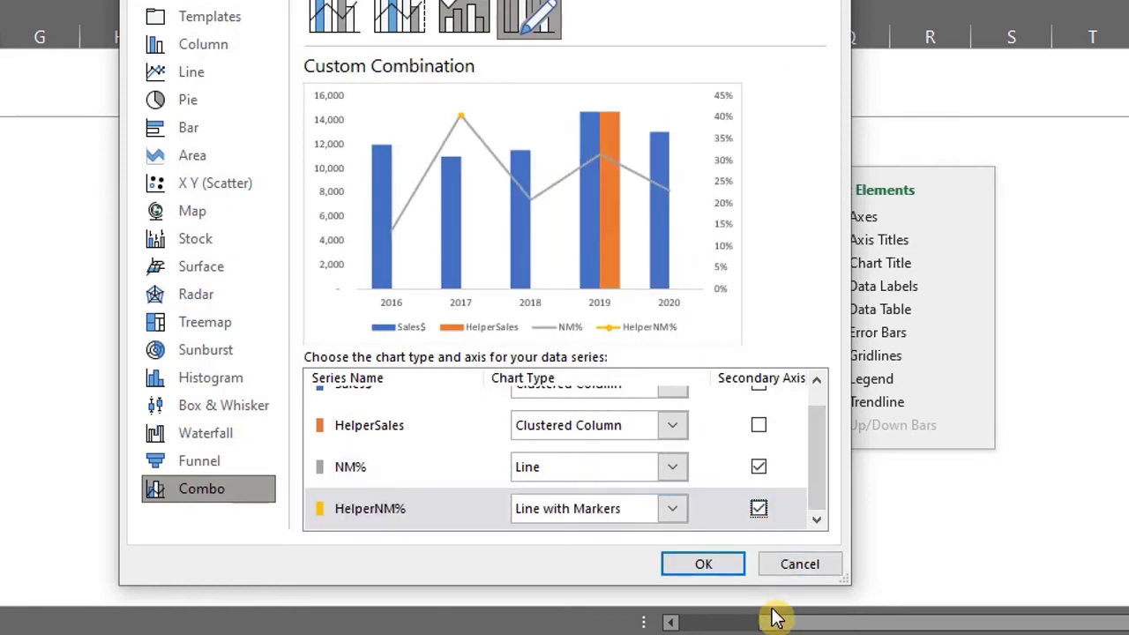
left_click(735, 568)
left_click(776, 196)
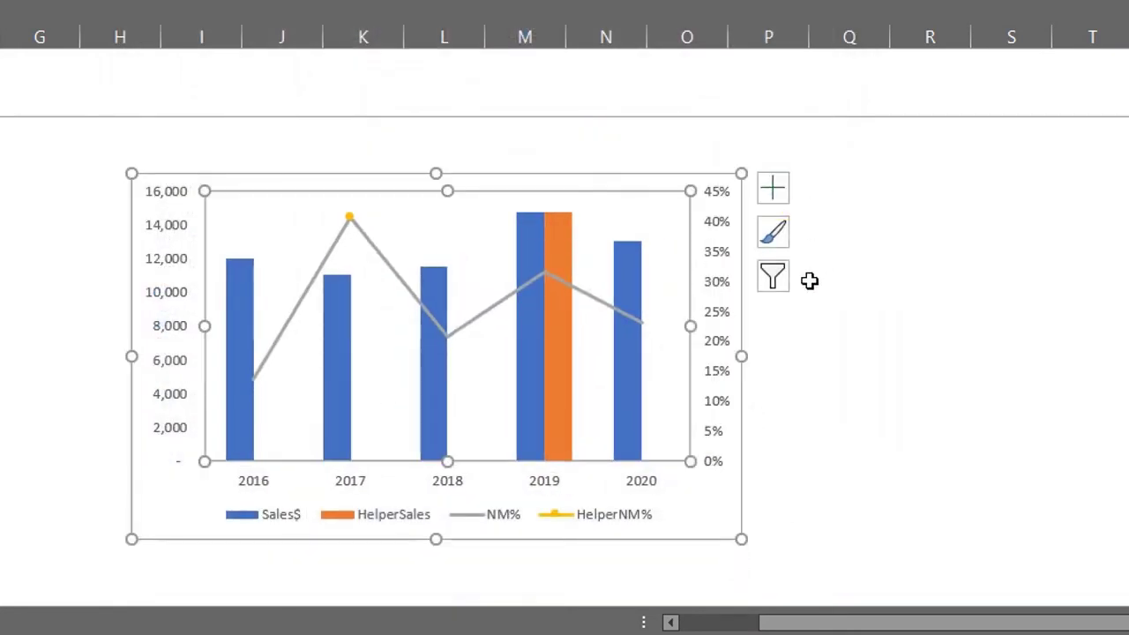
Give the HelperSales column a solid green fill
left_click(566, 268)
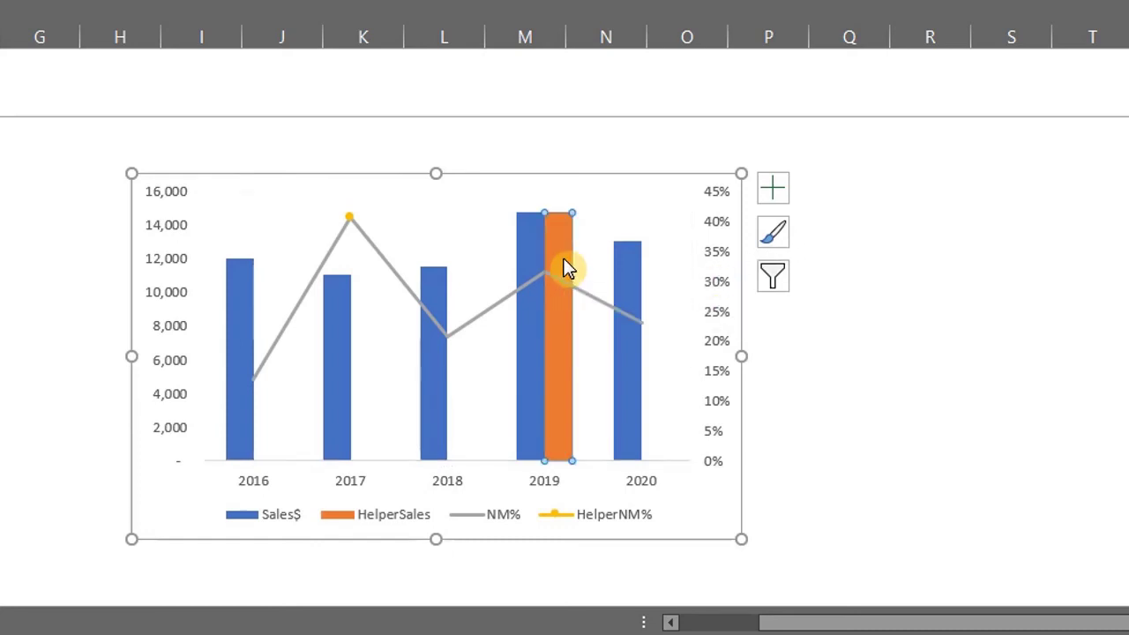
double_click(566, 268)
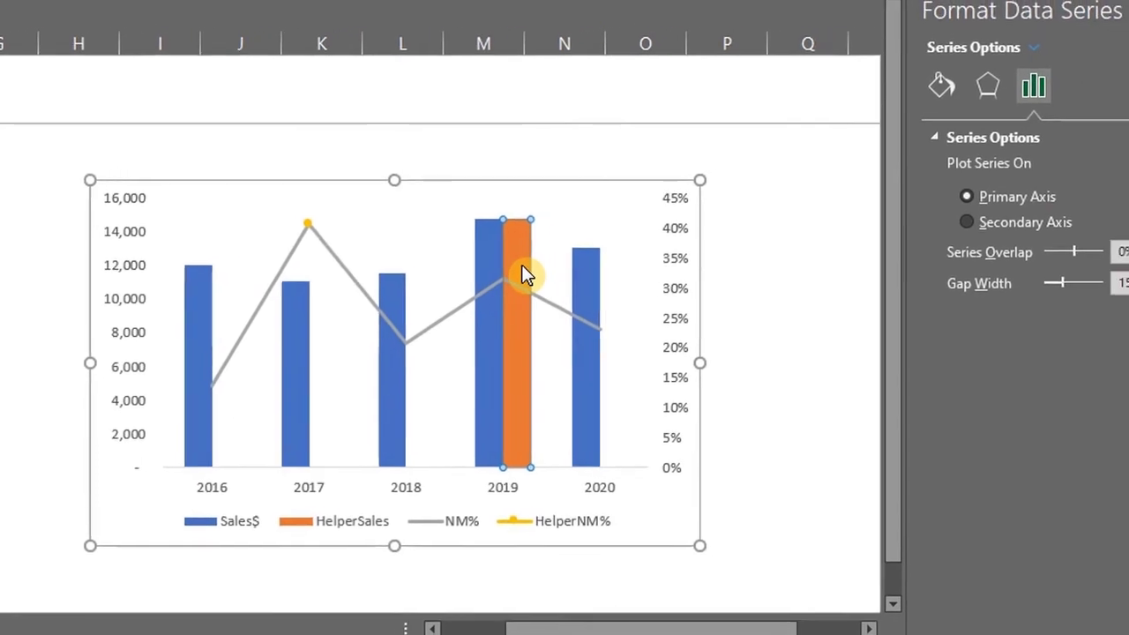
left_click(864, 104)
left_click(852, 148)
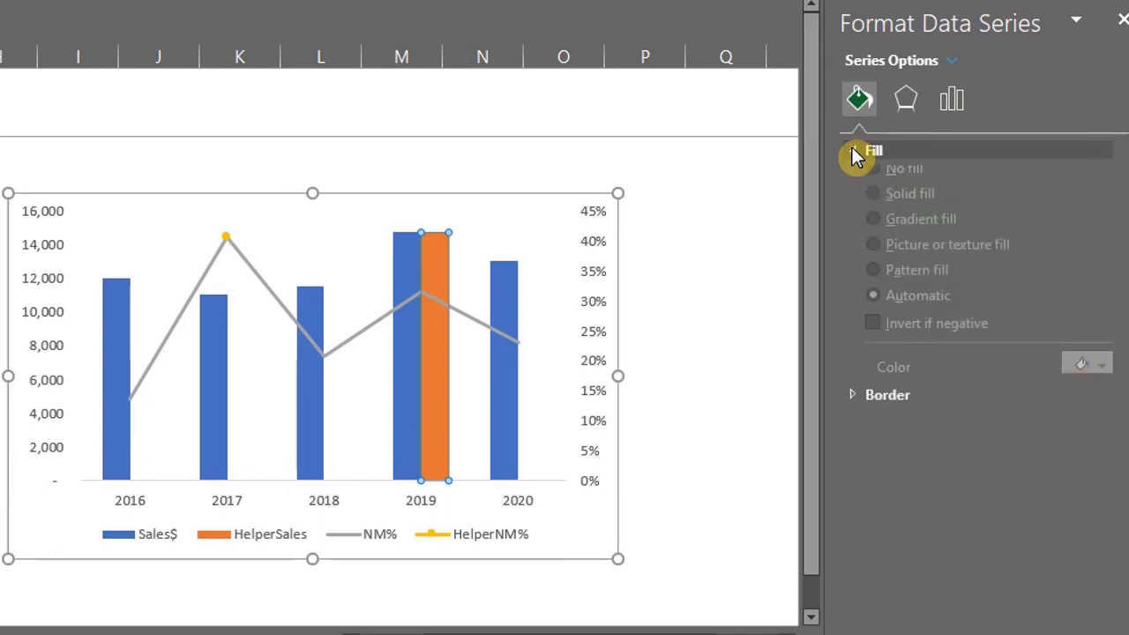
left_click(1087, 383)
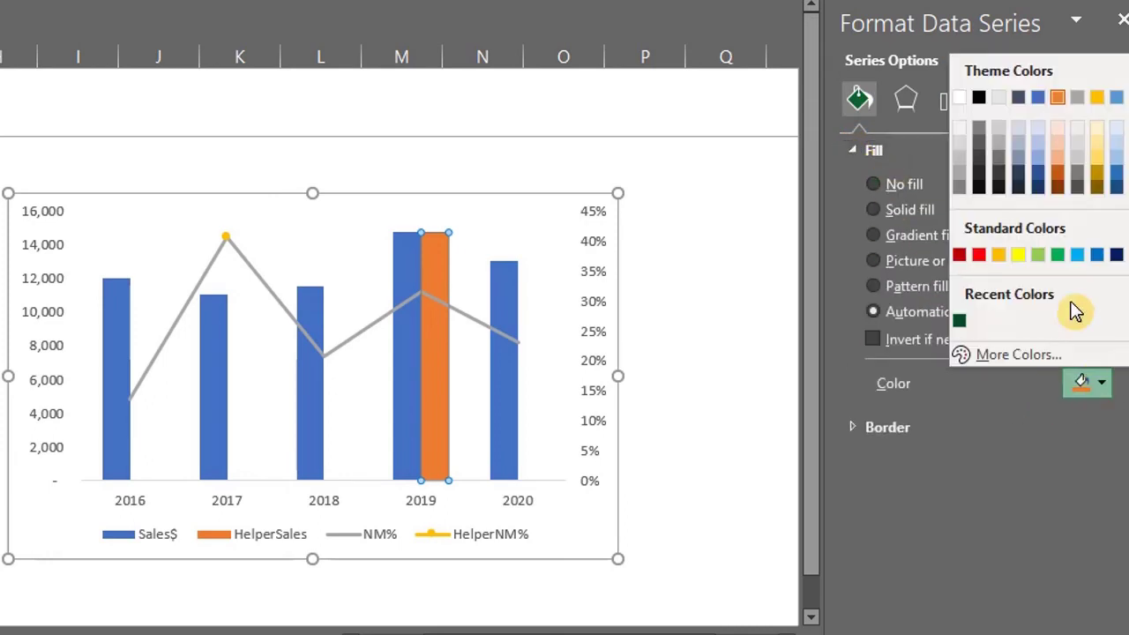
left_click(1056, 254)
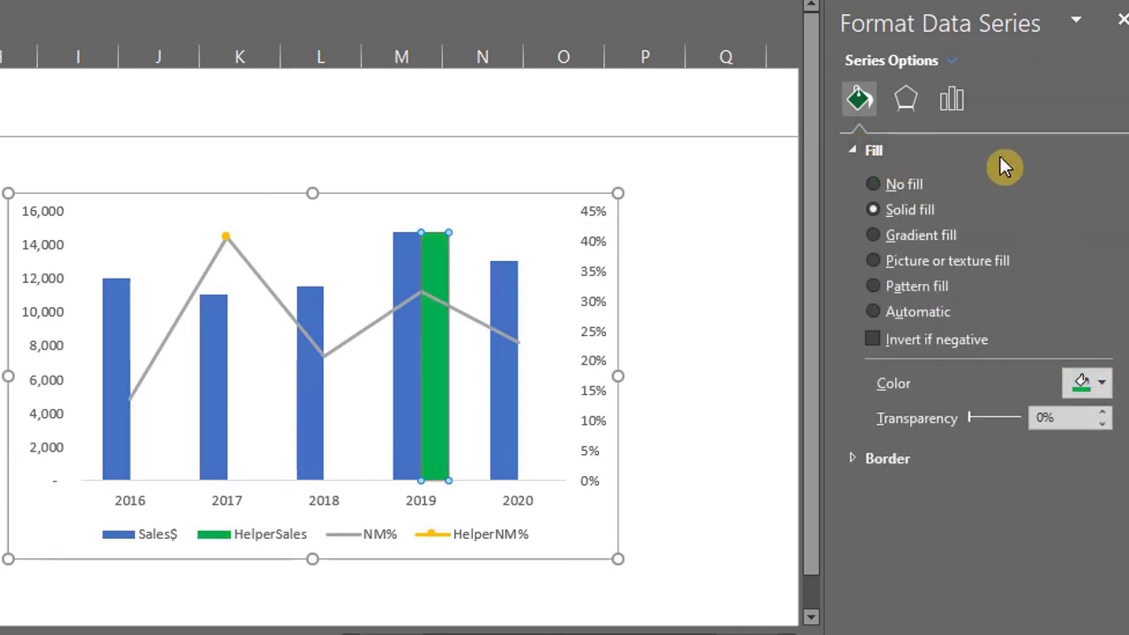
Set the HelperSales series overlap to 100% and gap width to 120%
left_click(959, 102)
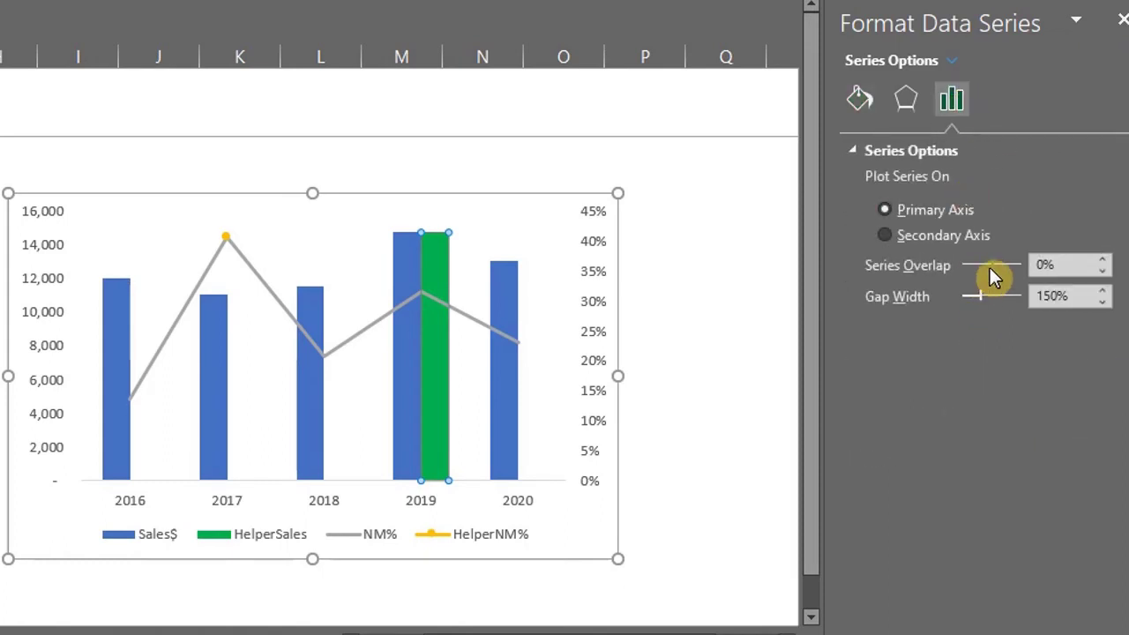
left_click_drag(990, 269, 1040, 304)
type("120")
key("Return")
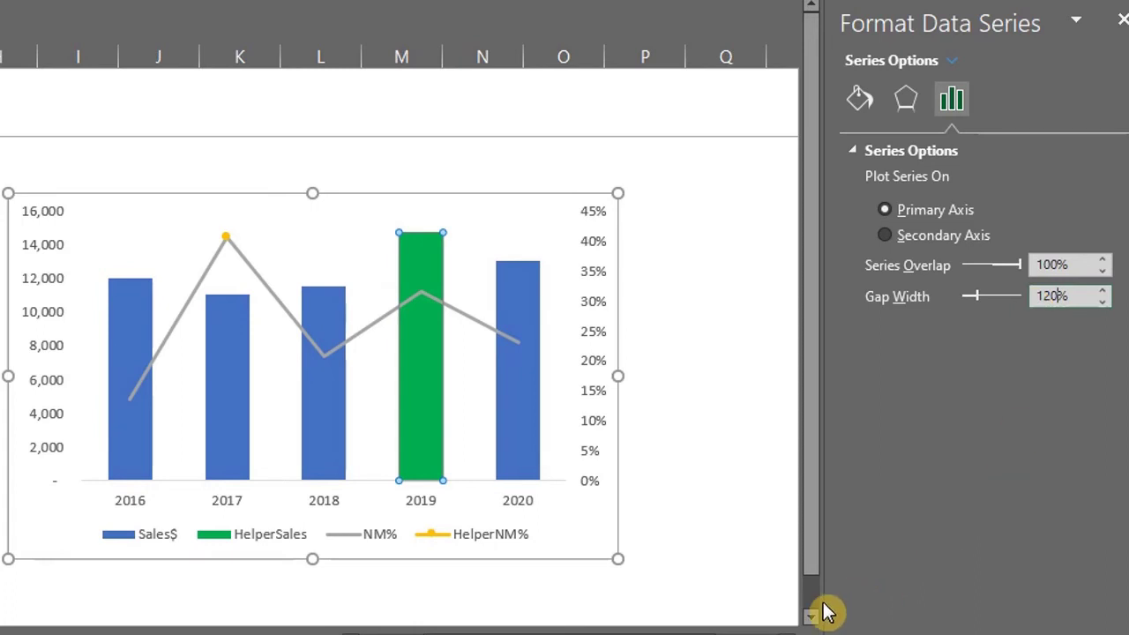
Make the NM% line yellow, smoothed, and 1.5 pt wide
left_click(266, 284)
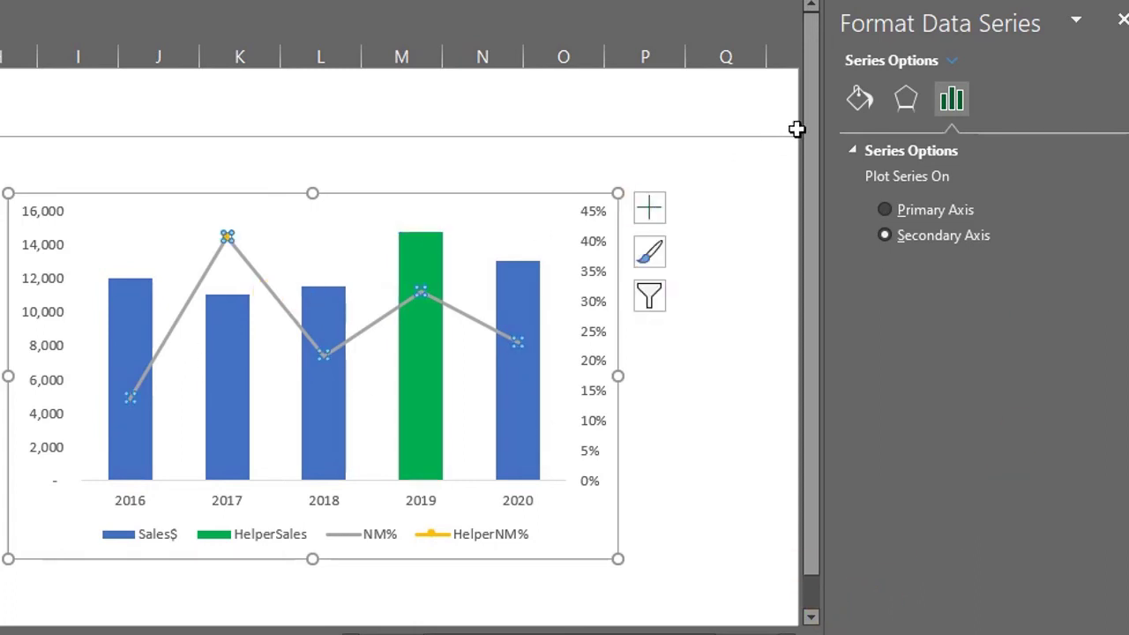
left_click(856, 102)
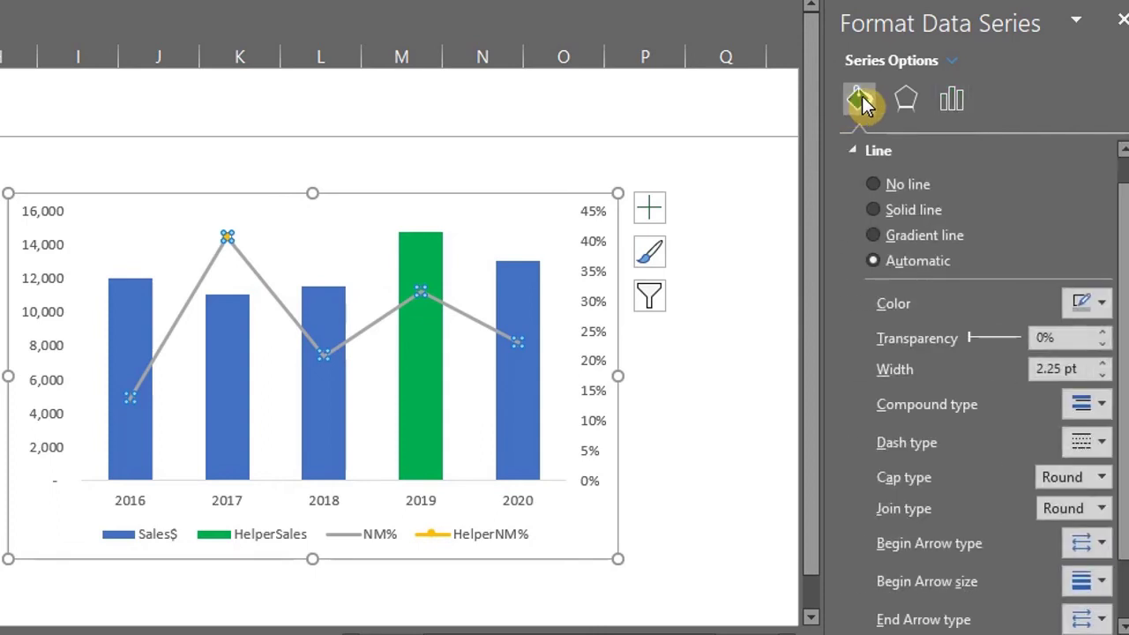
left_click(1101, 304)
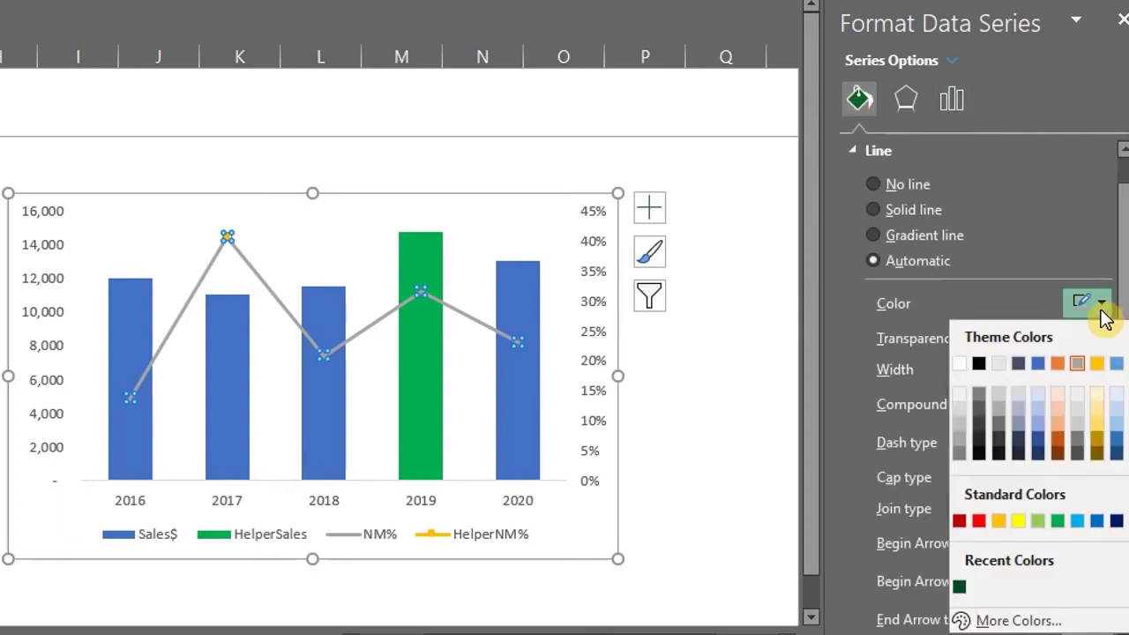
left_click(1018, 520)
scroll(1028, 476, "down", 2)
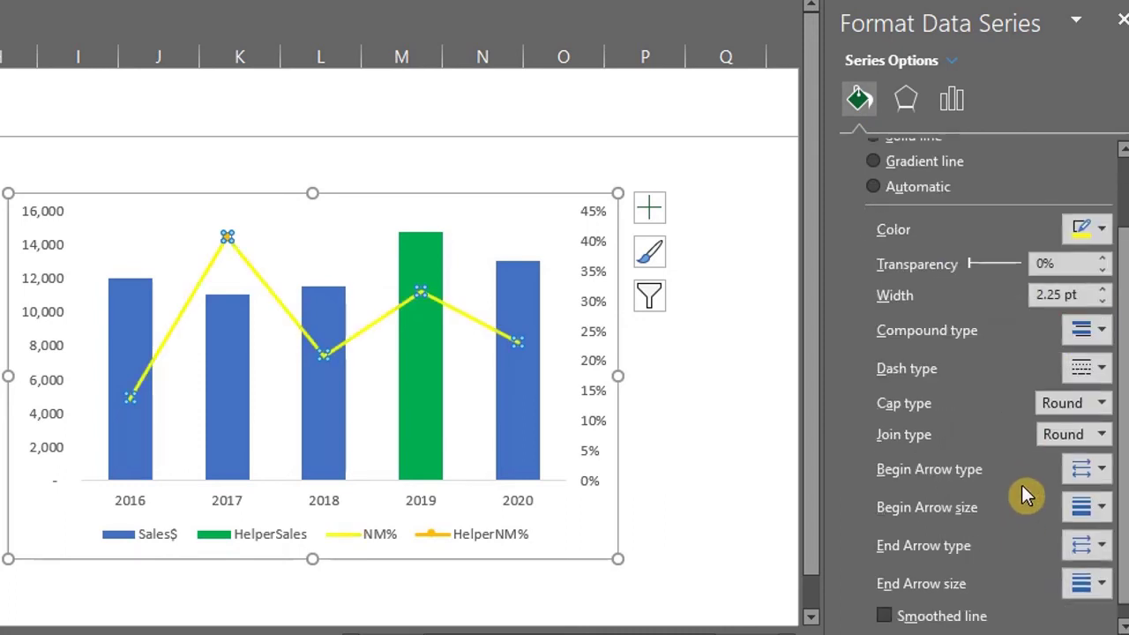
left_click(885, 615)
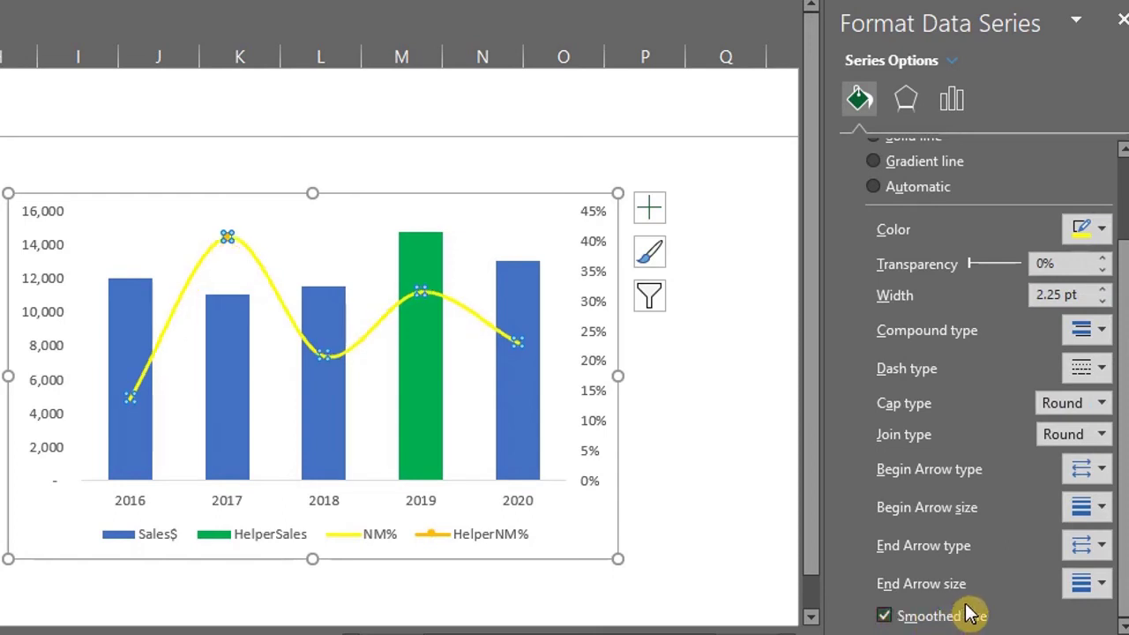
left_click(1101, 302)
left_click(1101, 301)
left_click(1101, 302)
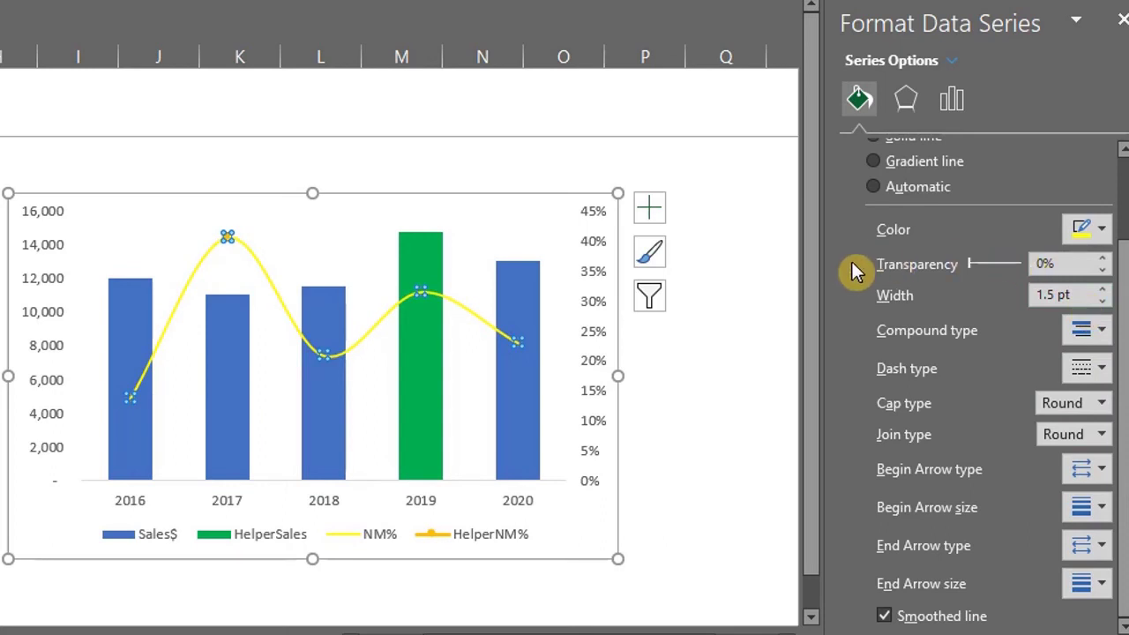
Select the HelperNM% series and remove its connecting line
left_click(226, 263)
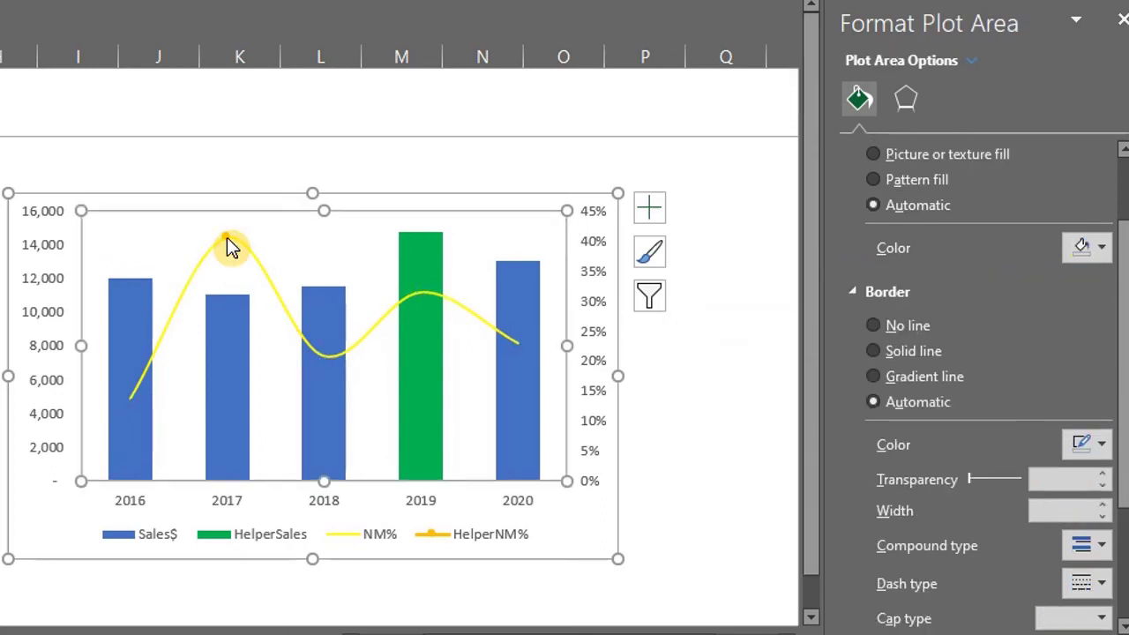
left_click(229, 238)
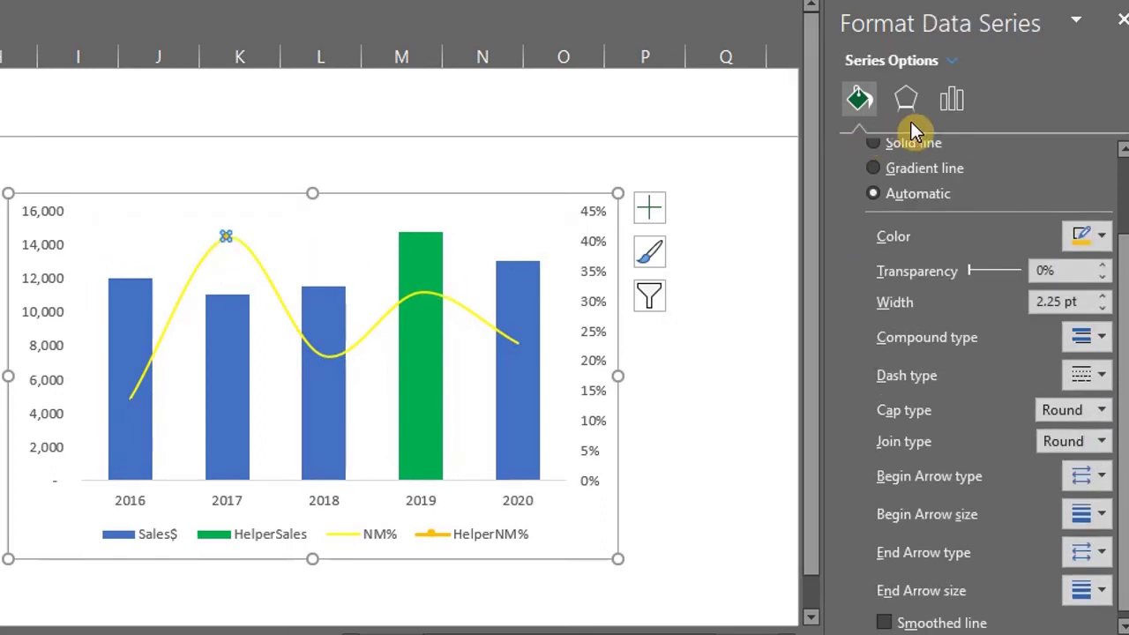
scroll(940, 133, "up", 3)
left_click(914, 221)
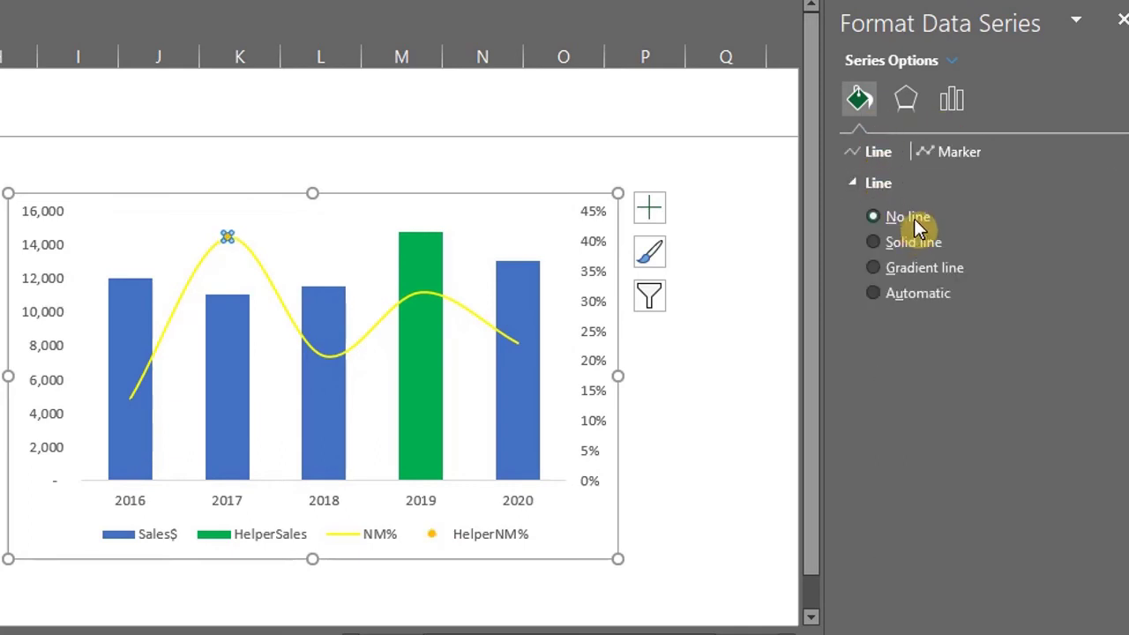
Give the HelperNM% marker a built-in diamond shape at size 10
left_click(961, 155)
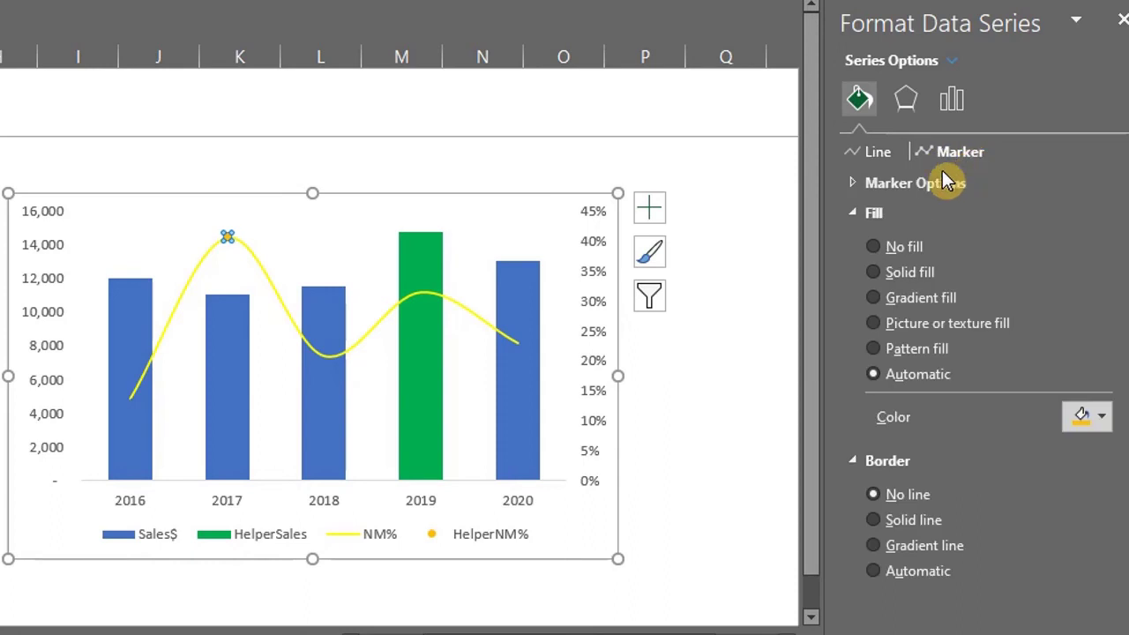
left_click(860, 184)
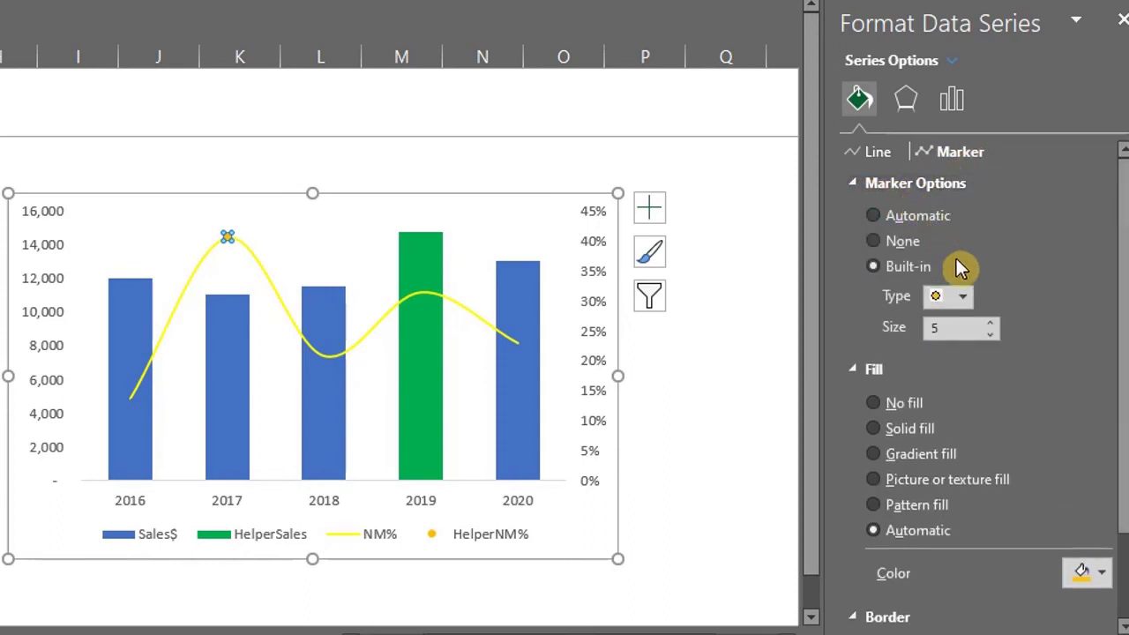
left_click(970, 299)
left_click(970, 299)
double_click(960, 327)
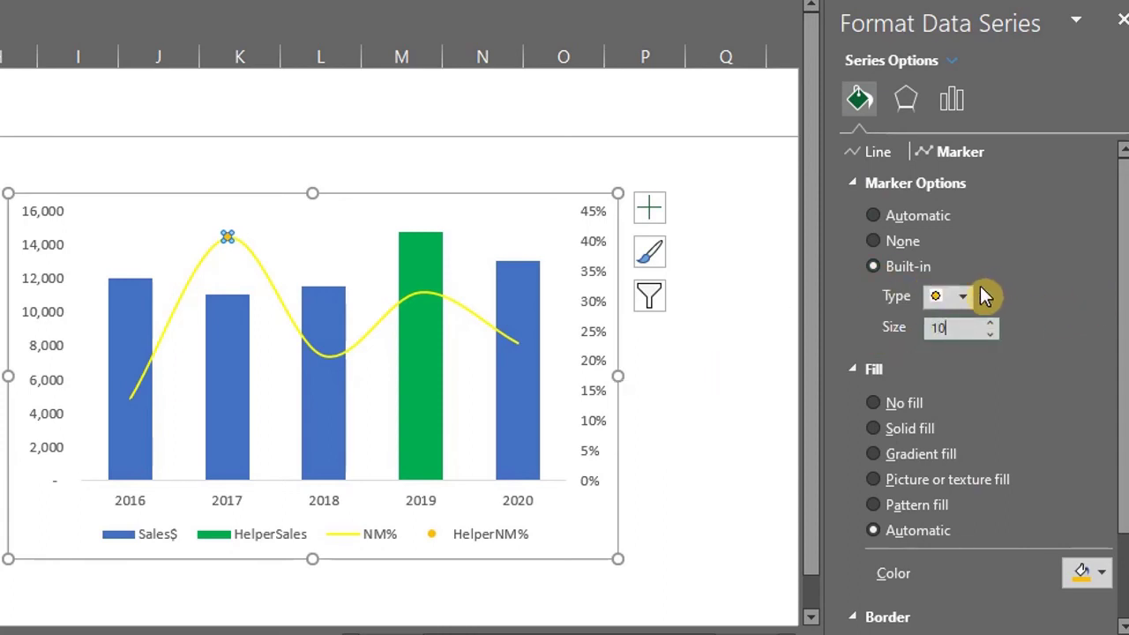
left_click(968, 298)
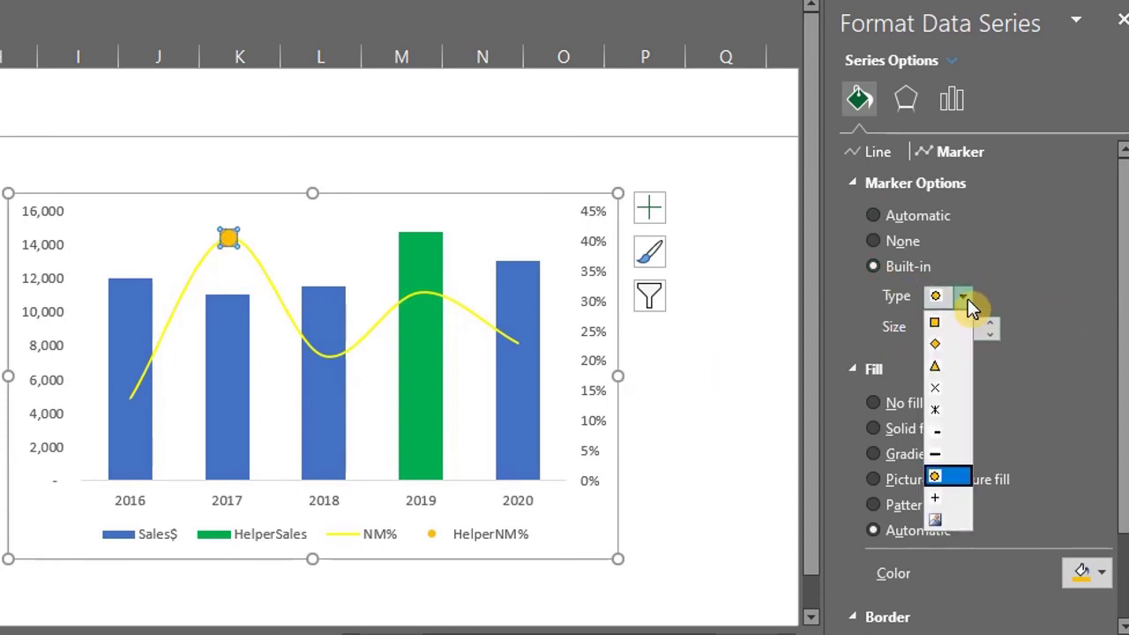
left_click(960, 347)
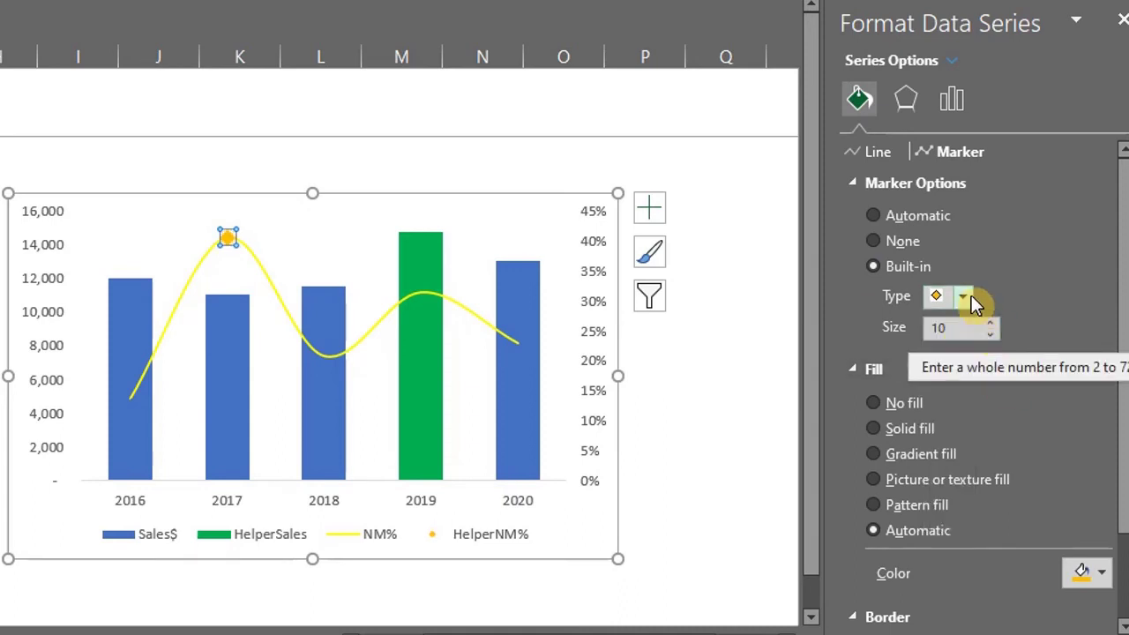
left_click(963, 298)
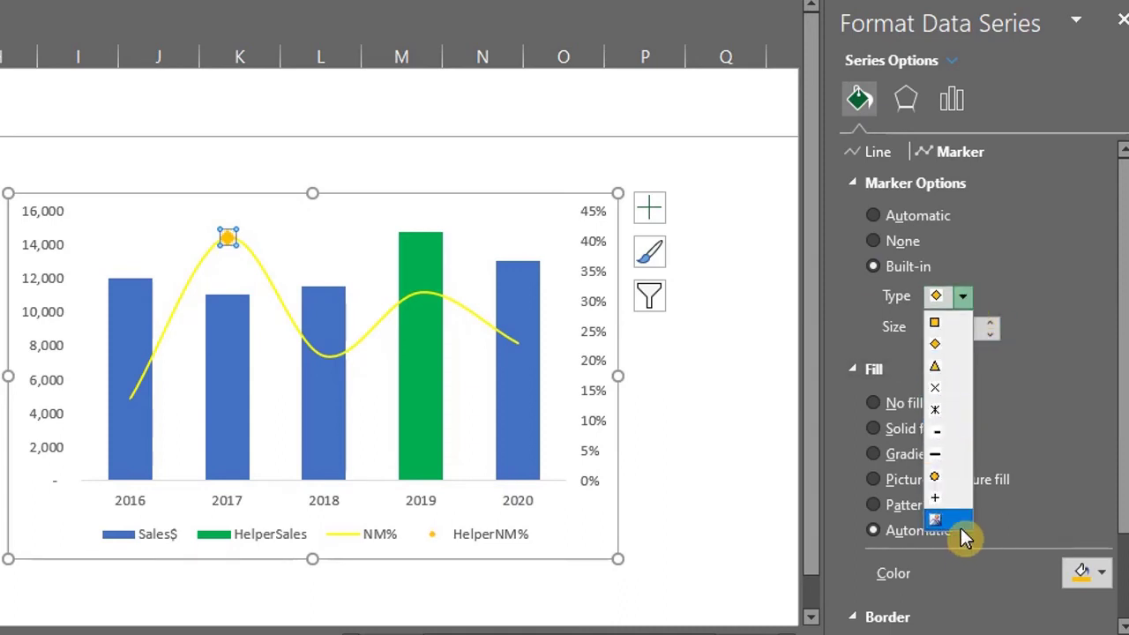
left_click(1031, 412)
scroll(1124, 542, "down", 2)
scroll(1124, 542, "down", 3)
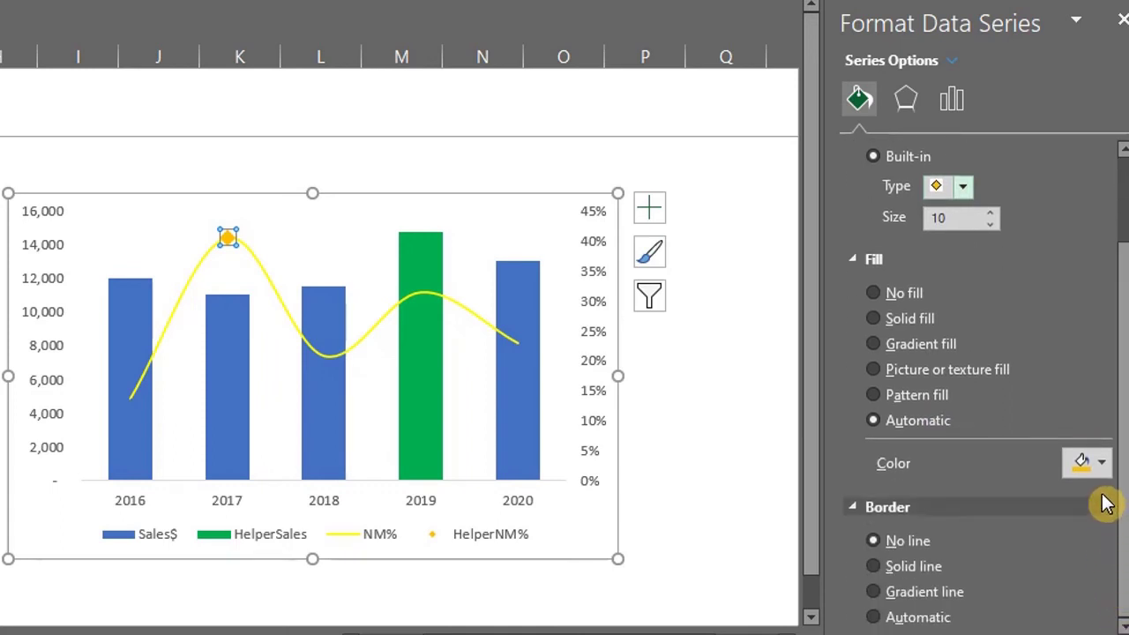
left_click(1105, 472)
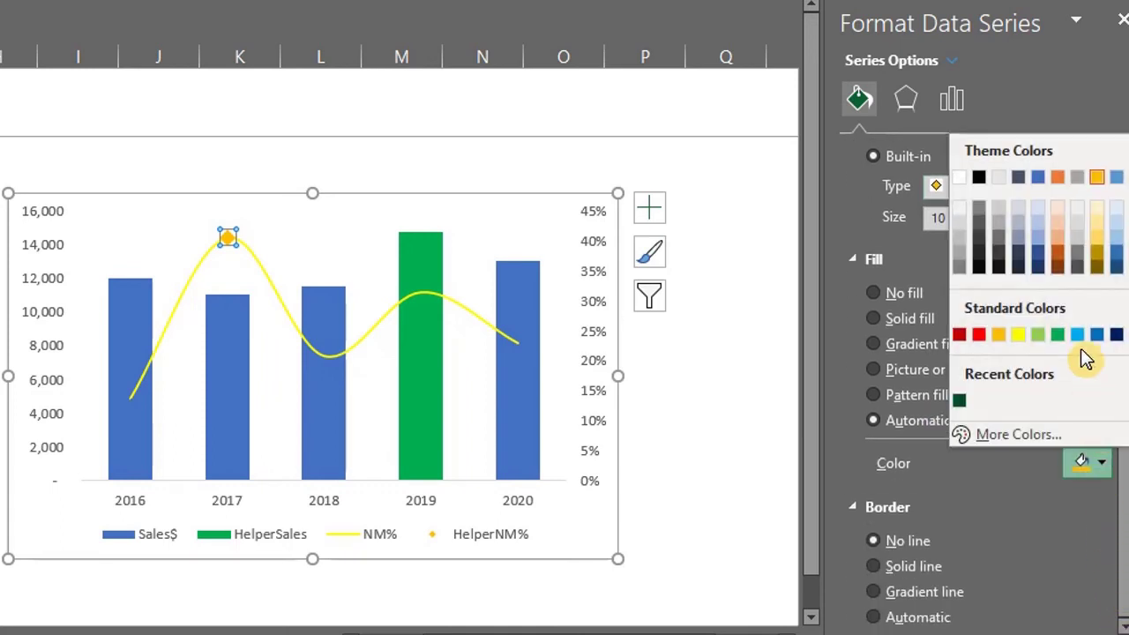
Fill the 2017 diamond marker green
left_click(1057, 336)
scroll(1000, 534, "down", 1)
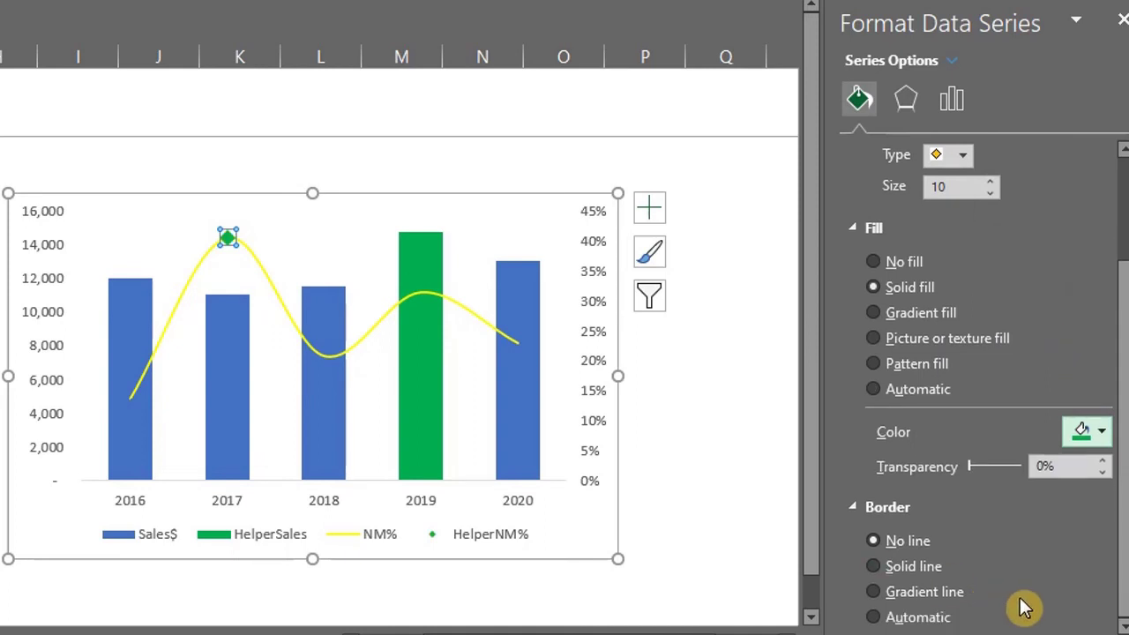
left_click(757, 582)
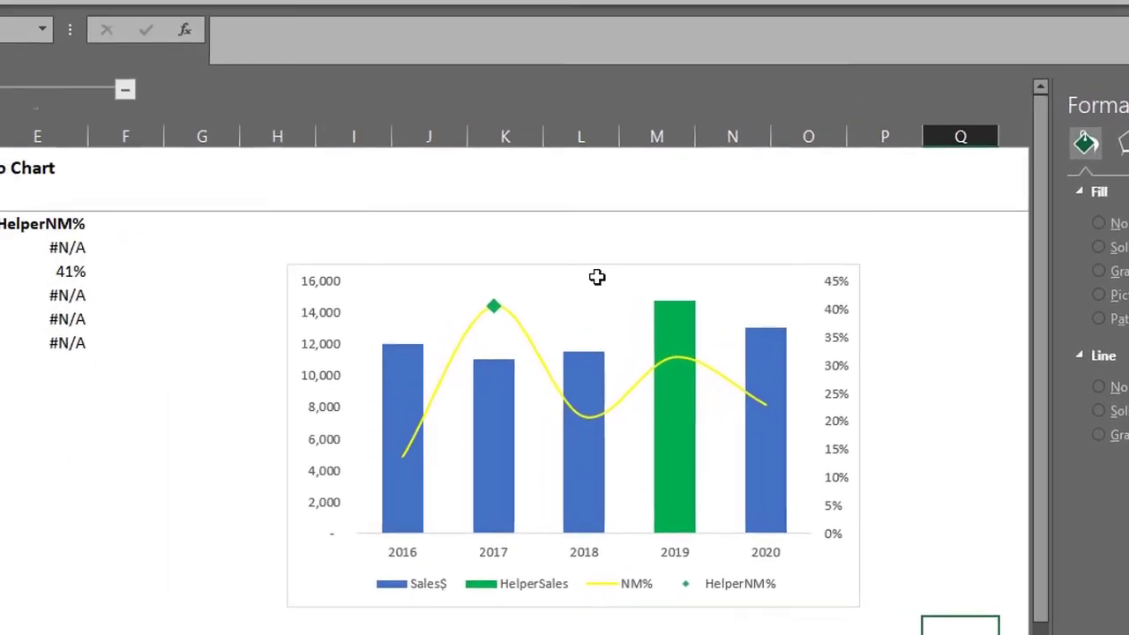
Remove the outline around the whole chart with No Outline
left_click(401, 207)
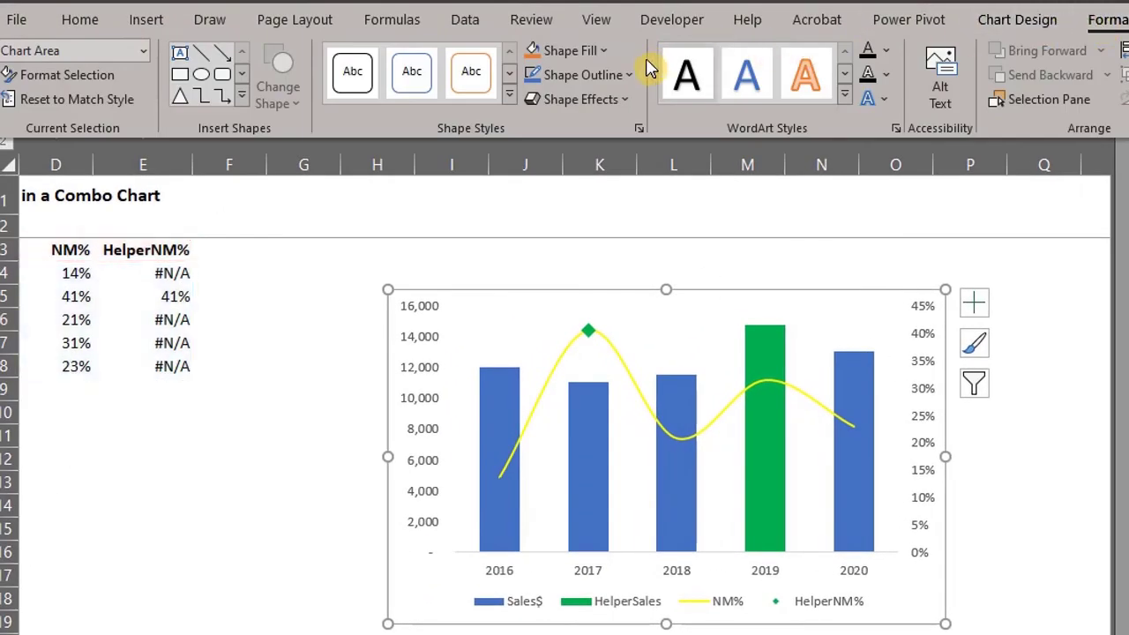
left_click(629, 77)
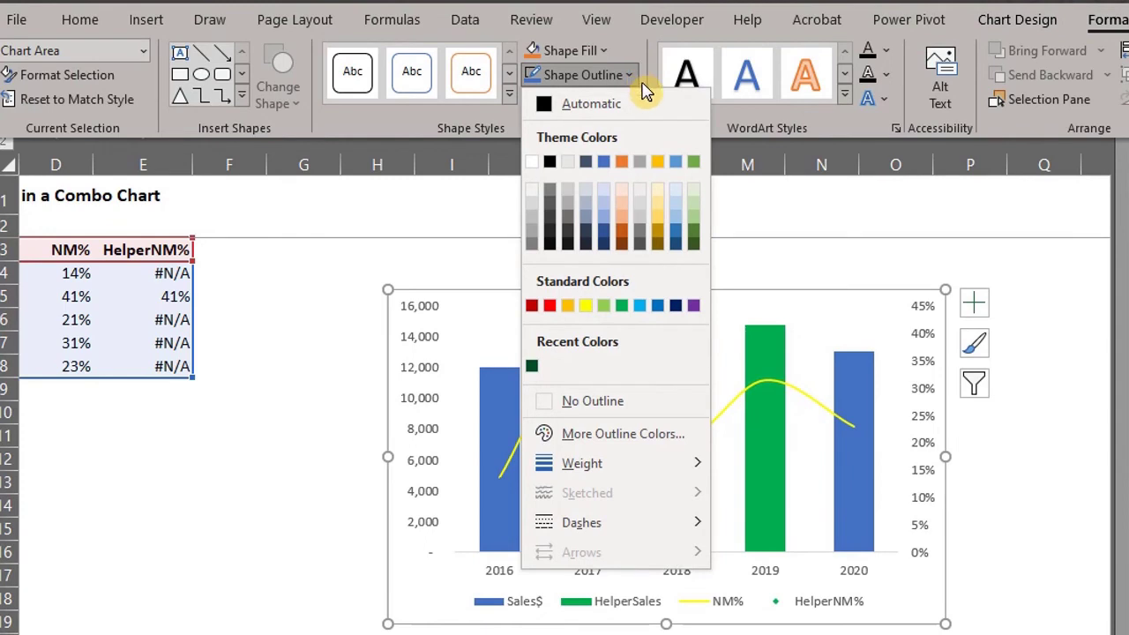
left_click(657, 403)
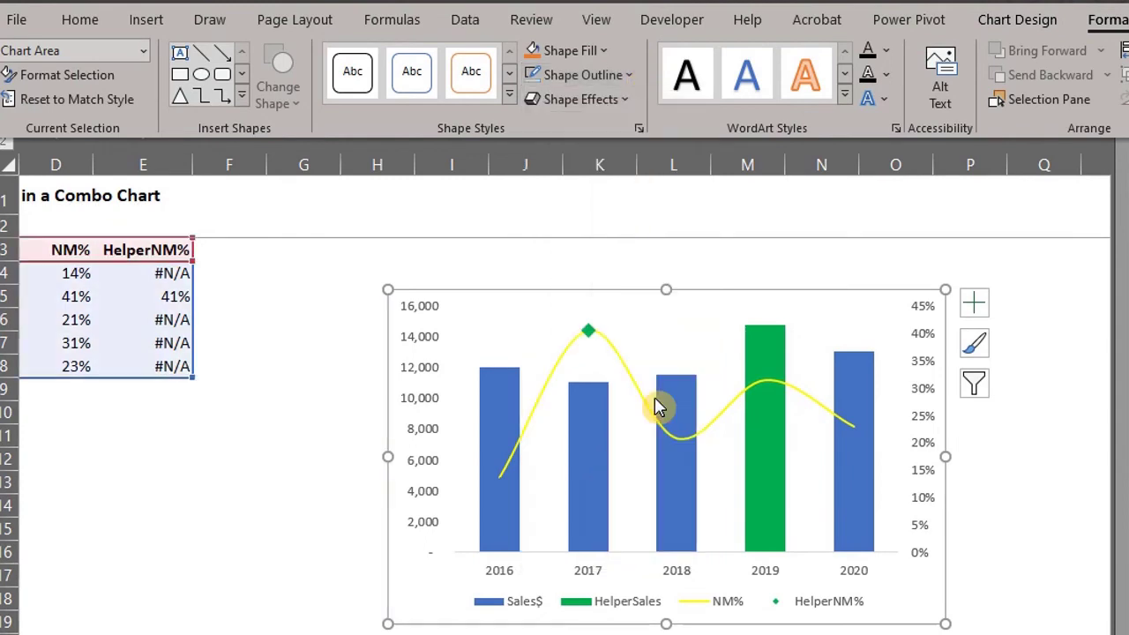
left_click(651, 272)
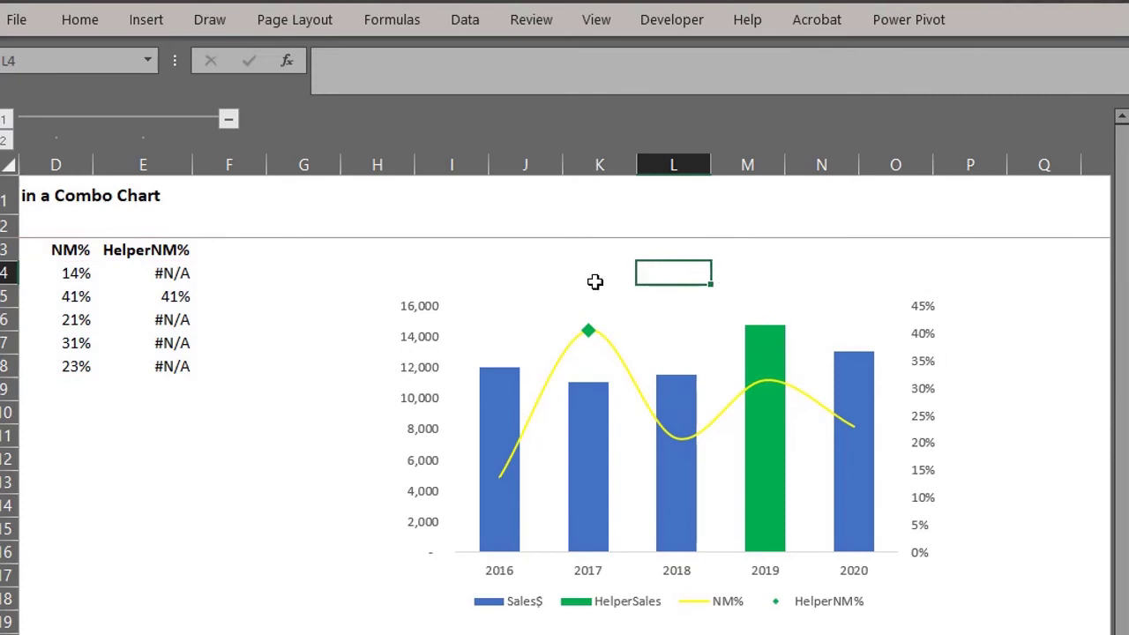
Apply a dark blue gradient fill to the Sales$ columns
left_click(509, 309)
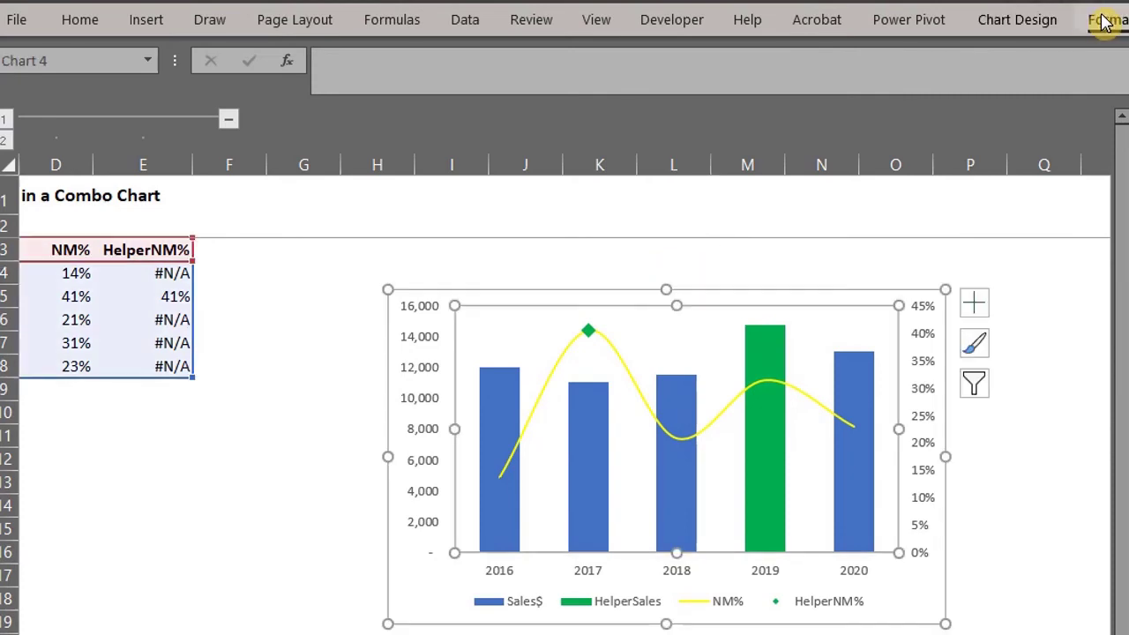
left_click(1104, 21)
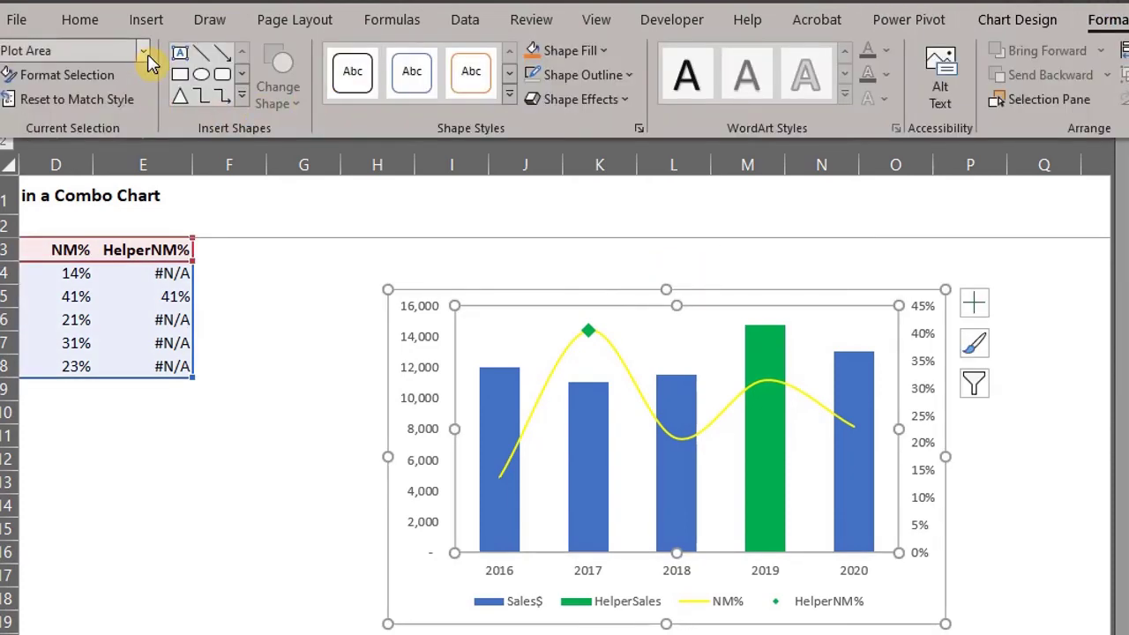
left_click(143, 51)
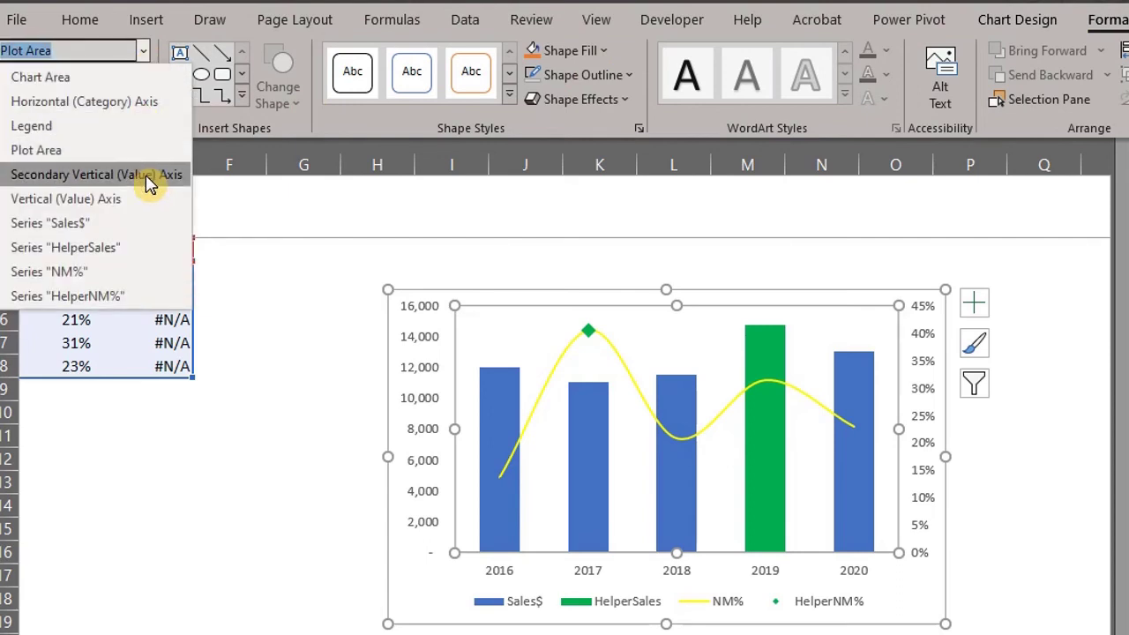
left_click(145, 223)
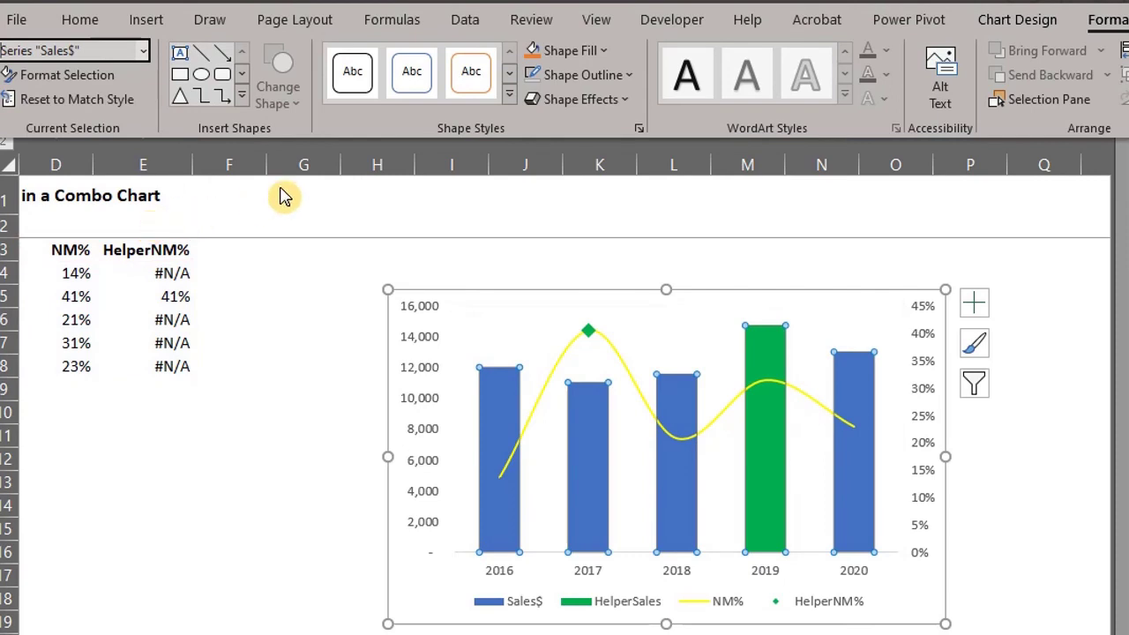
left_click(605, 50)
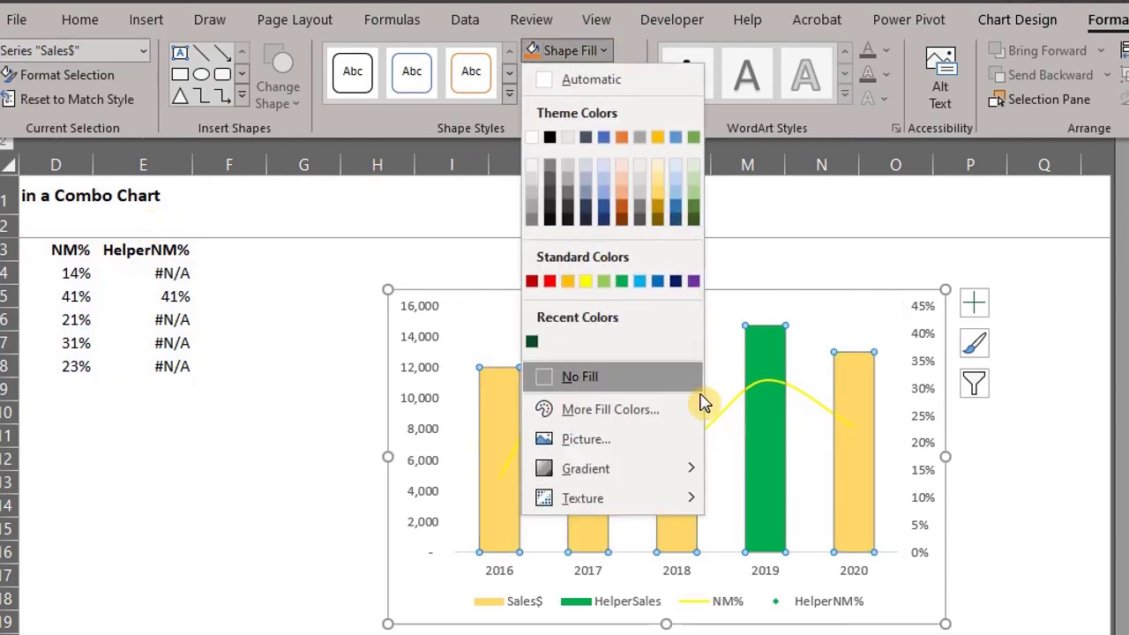
mouse_move(710, 472)
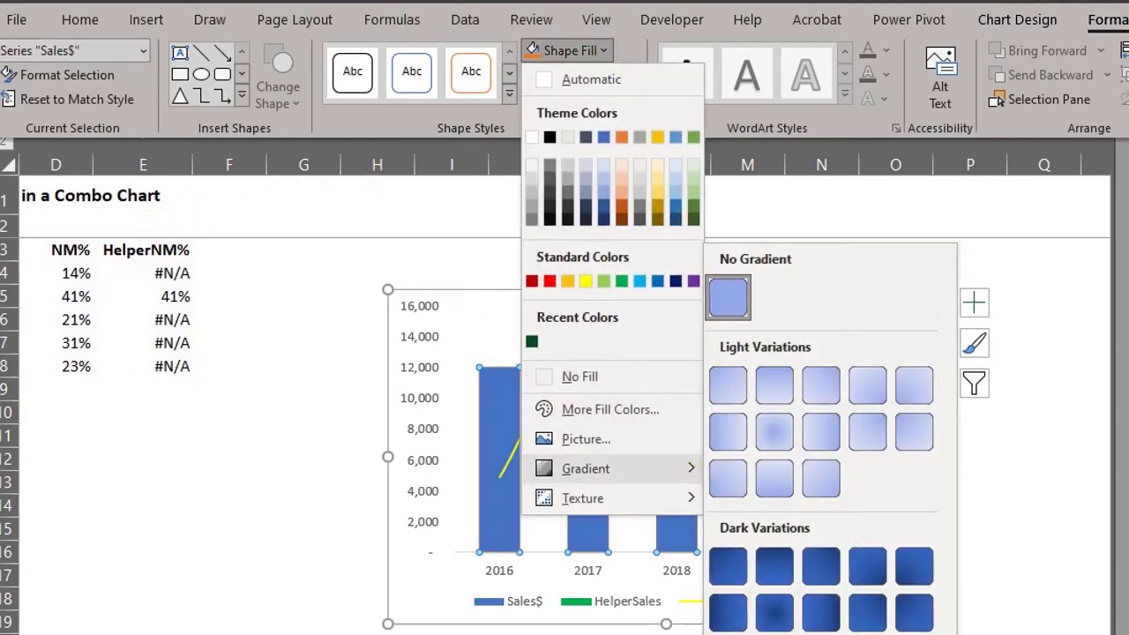
left_click(731, 605)
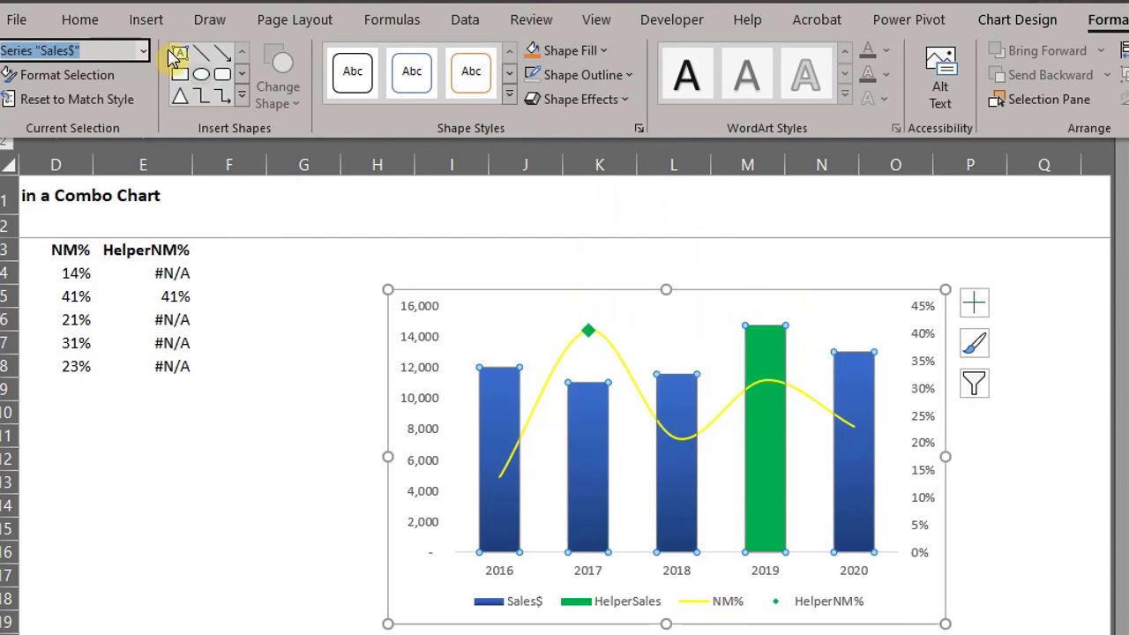
Apply a dark green gradient fill to the HelperSales column
left_click(143, 51)
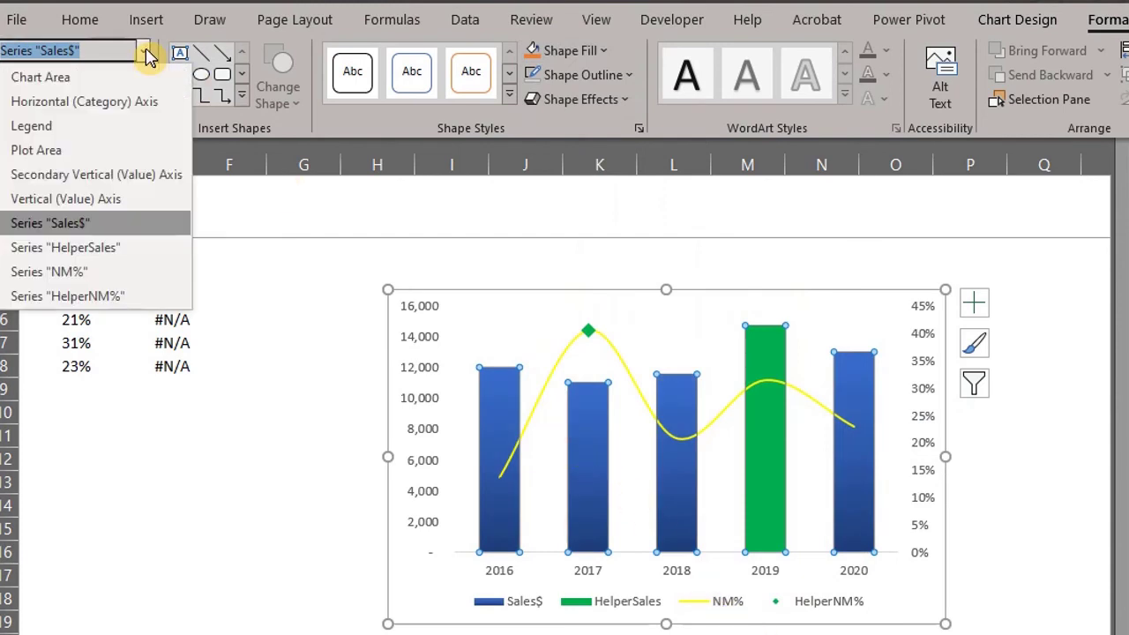
left_click(119, 249)
left_click(603, 50)
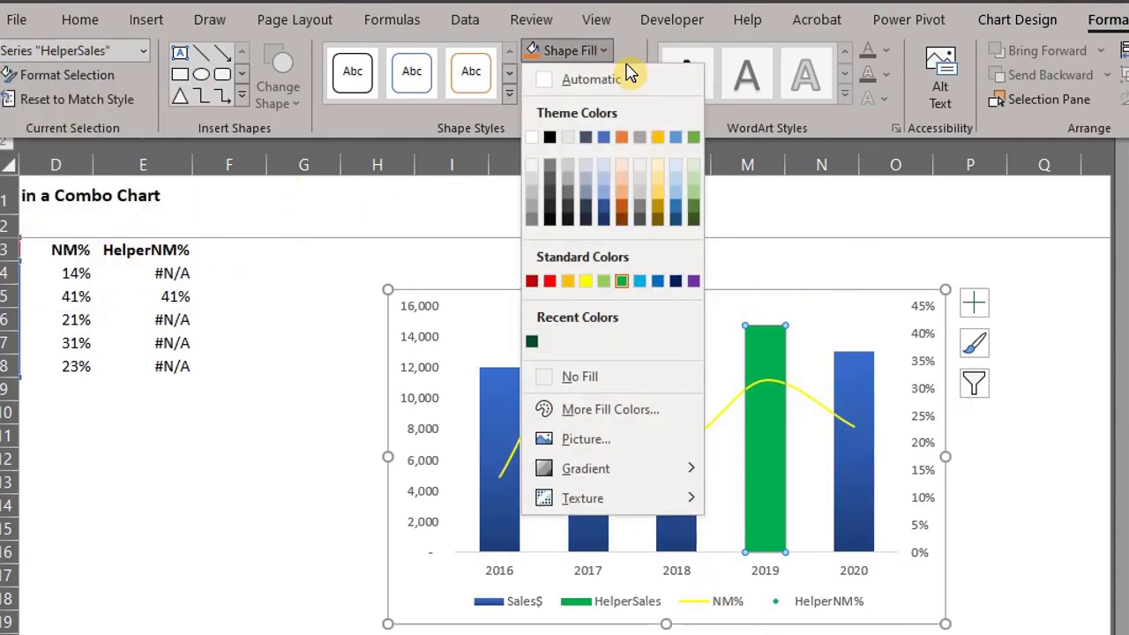
mouse_move(679, 474)
left_click(778, 569)
left_click(377, 273)
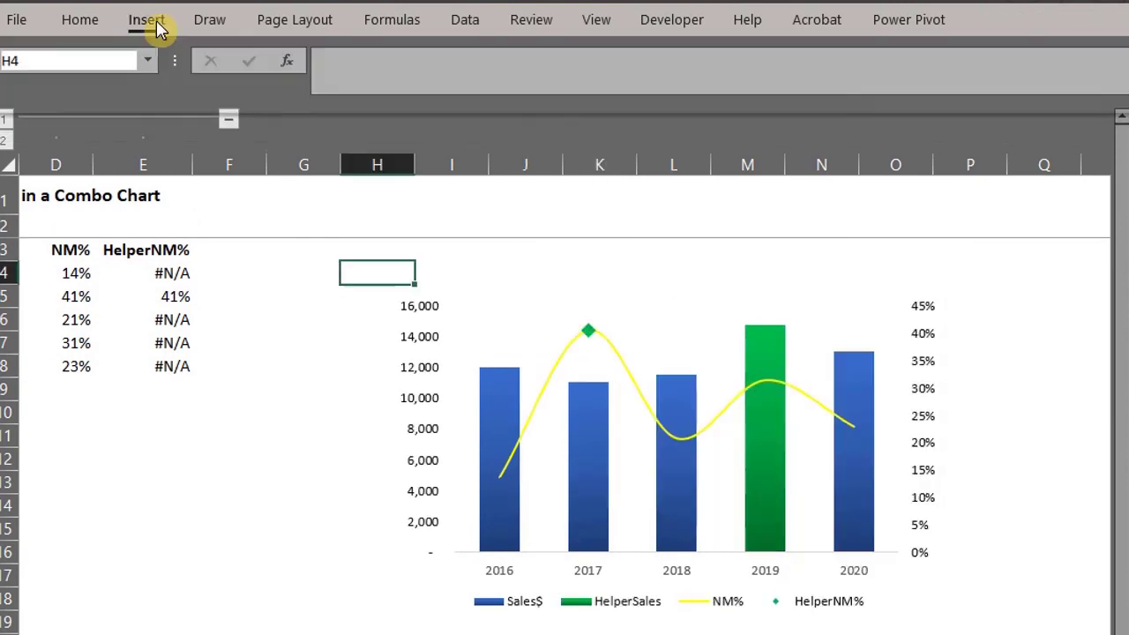
Draw a rectangle shape across the top of the chart as the title banner
left_click(147, 20)
left_click(246, 116)
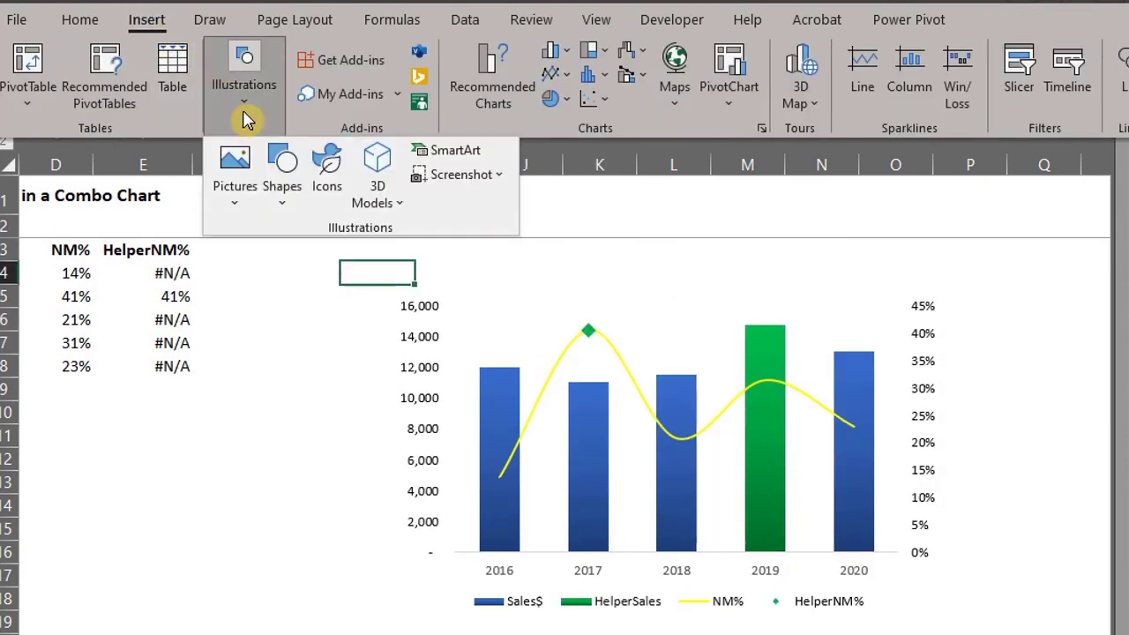
left_click(282, 212)
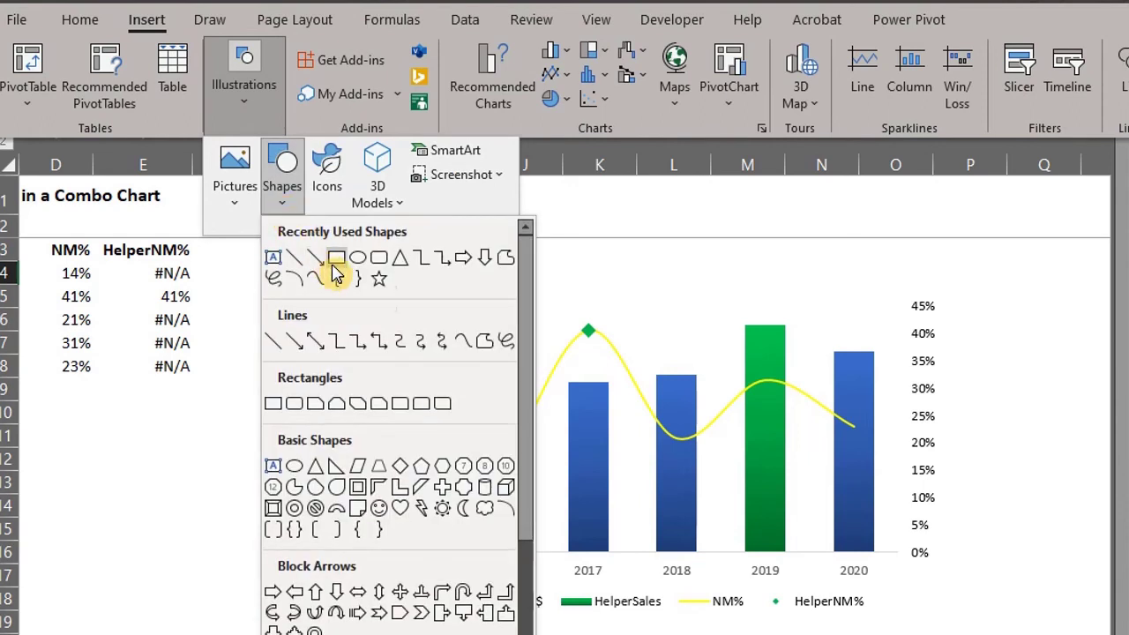
left_click(336, 258)
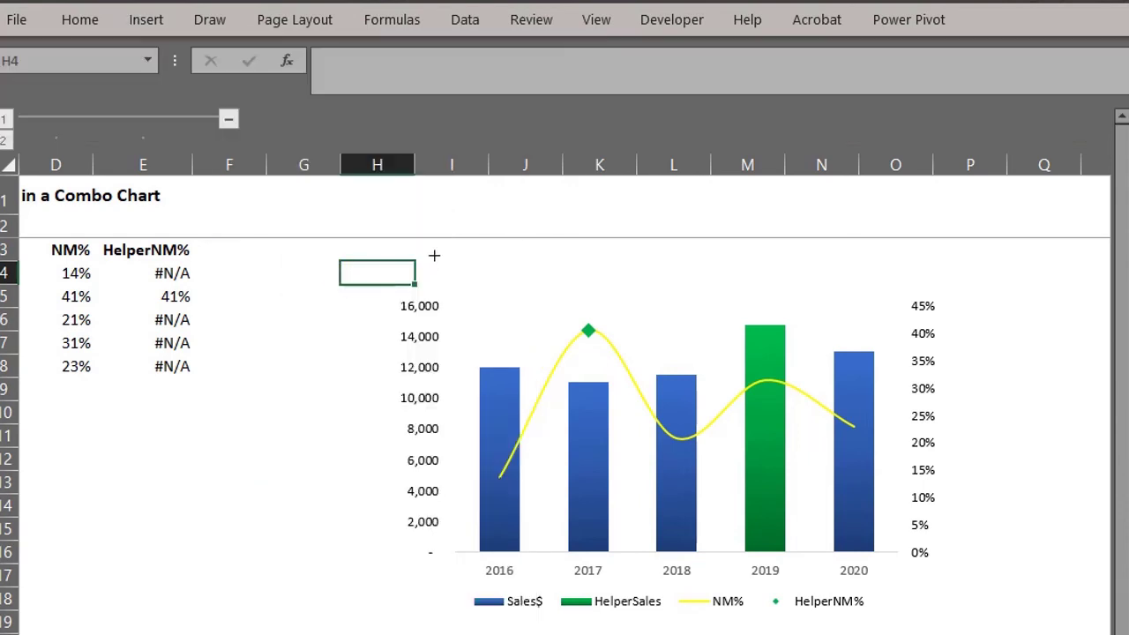
left_click_drag(413, 260, 688, 305)
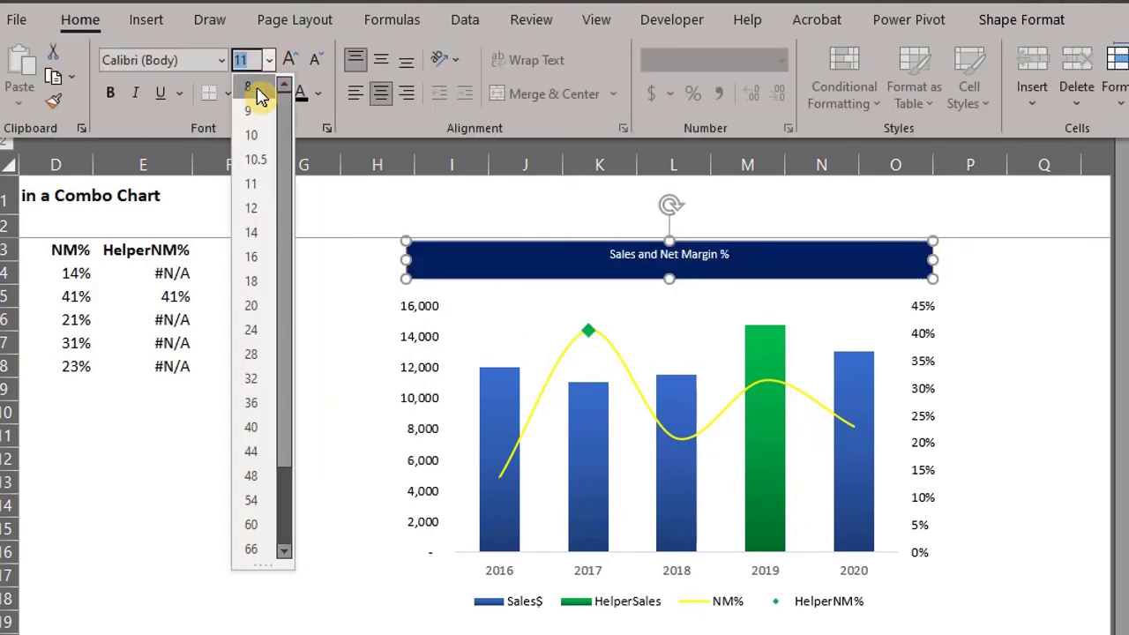
Make the 'Sales and Net Margin %' banner text bold at size 14
left_click(252, 157)
left_click(110, 93)
left_click(348, 370)
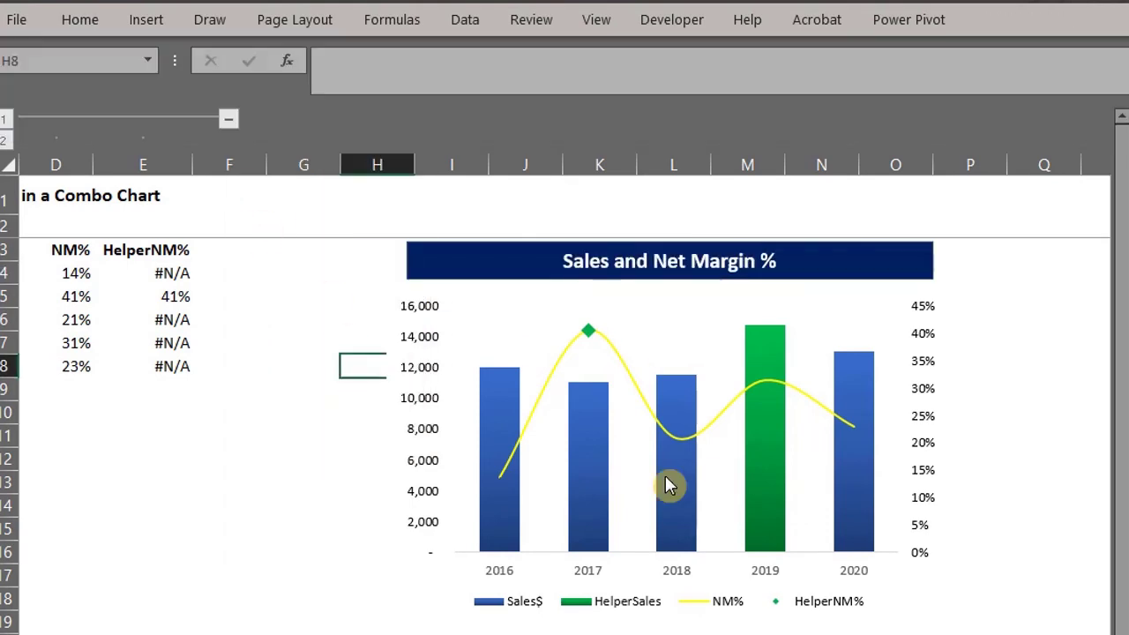
left_click(672, 467)
Add white data labels at the inside base of the Sales$ columns
left_click(976, 310)
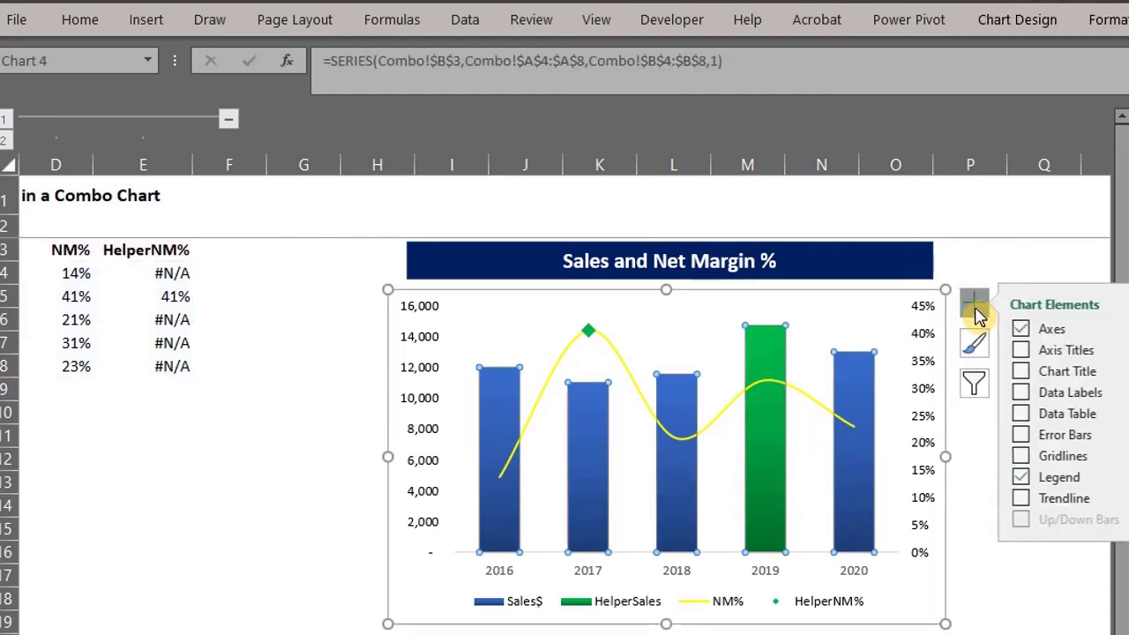
left_click(1024, 393)
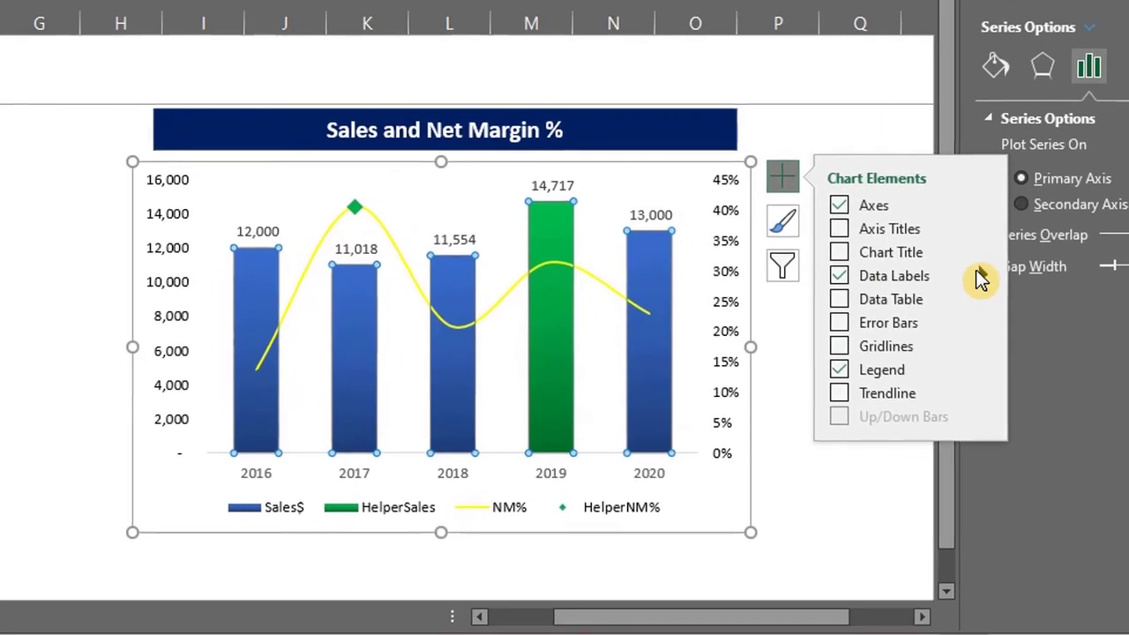
left_click(1040, 308)
left_click(1114, 376)
left_click(542, 438)
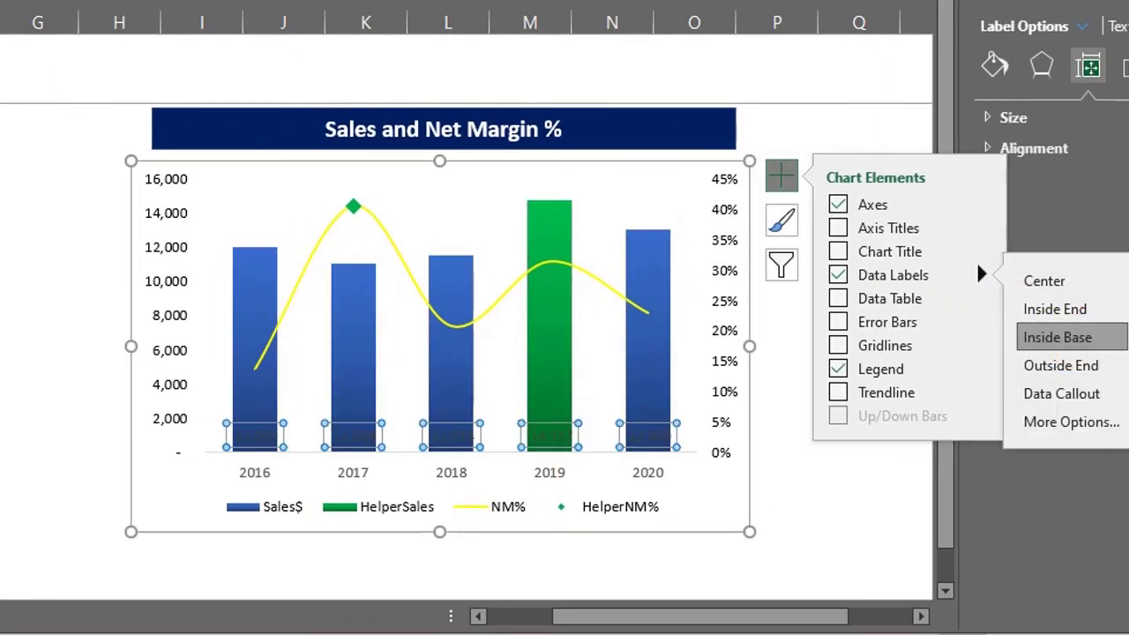
left_click(36, 38)
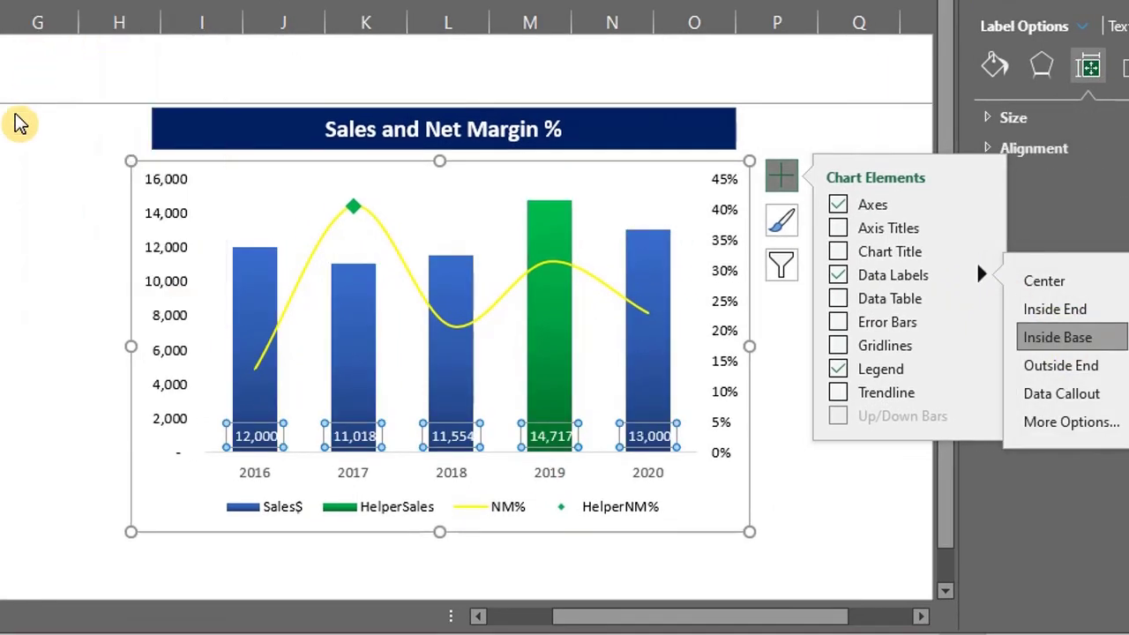
Label the 2017 HelperNM% diamond with its 41% value placed above it
left_click(353, 210)
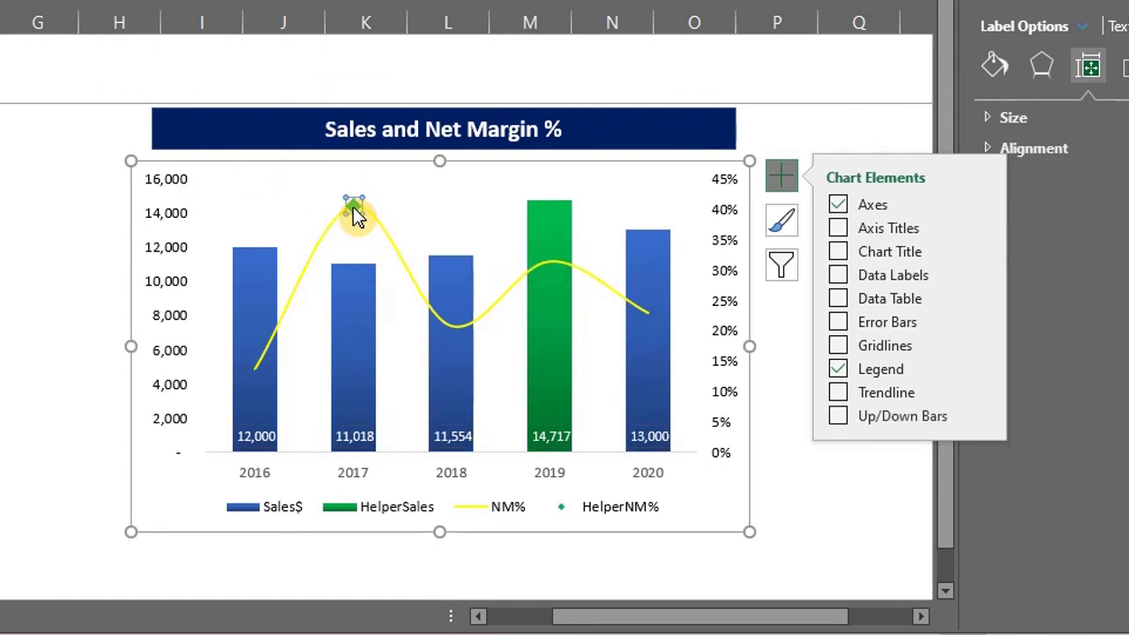
left_click(837, 276)
left_click(981, 274)
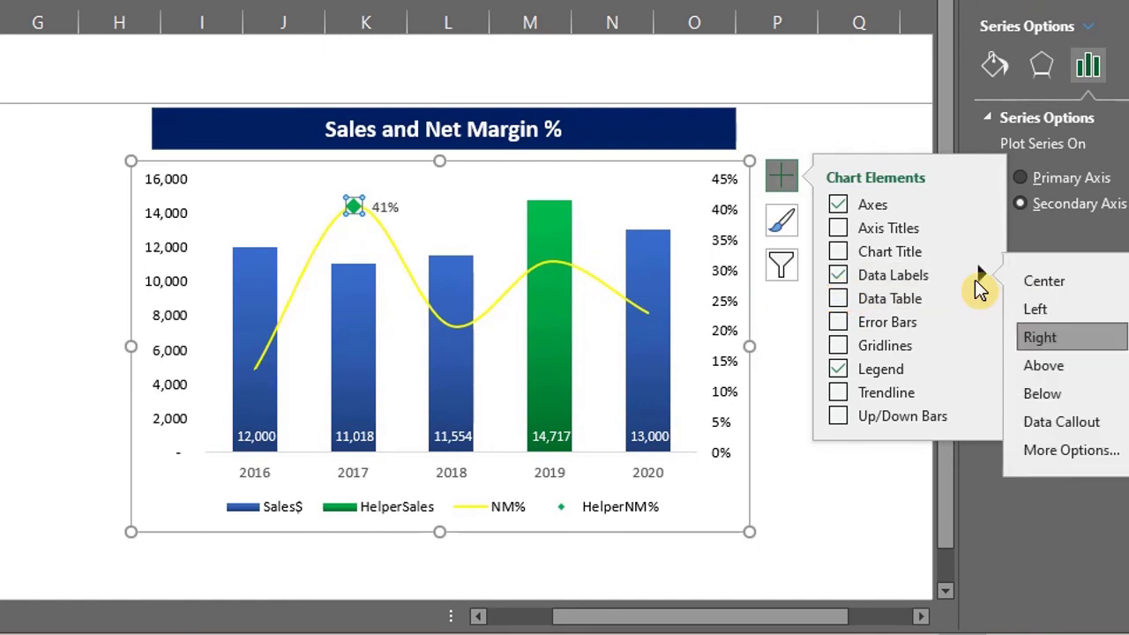
left_click(1097, 382)
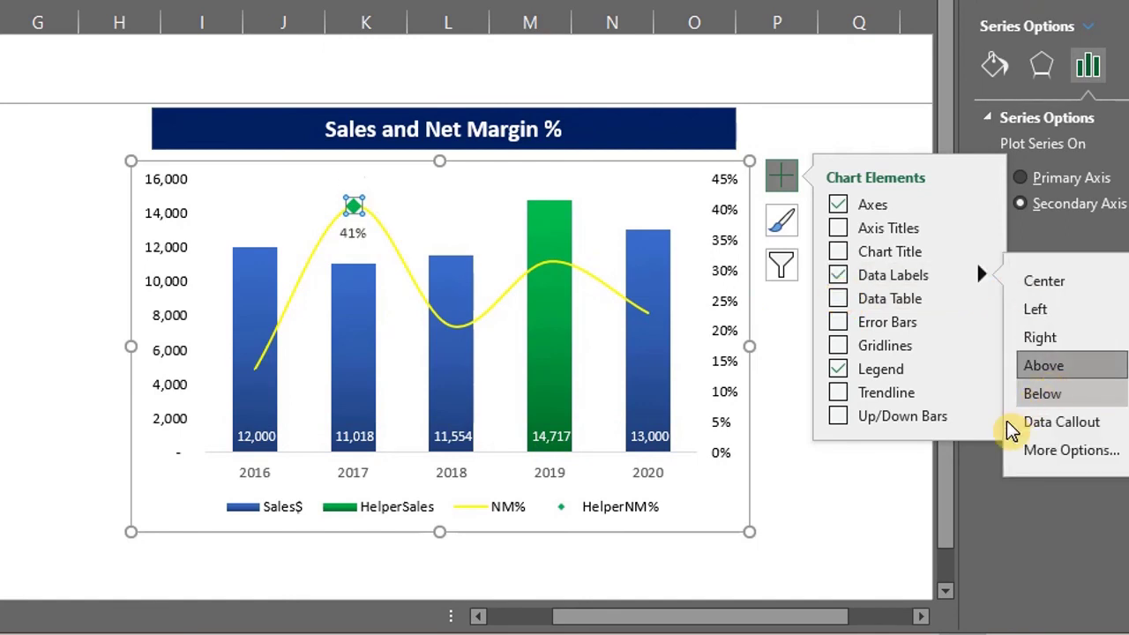
Delete the HelperNM% and HelperSales entries from the chart legend, keeping Sales$ and NM%
left_click(630, 515)
left_click(634, 516)
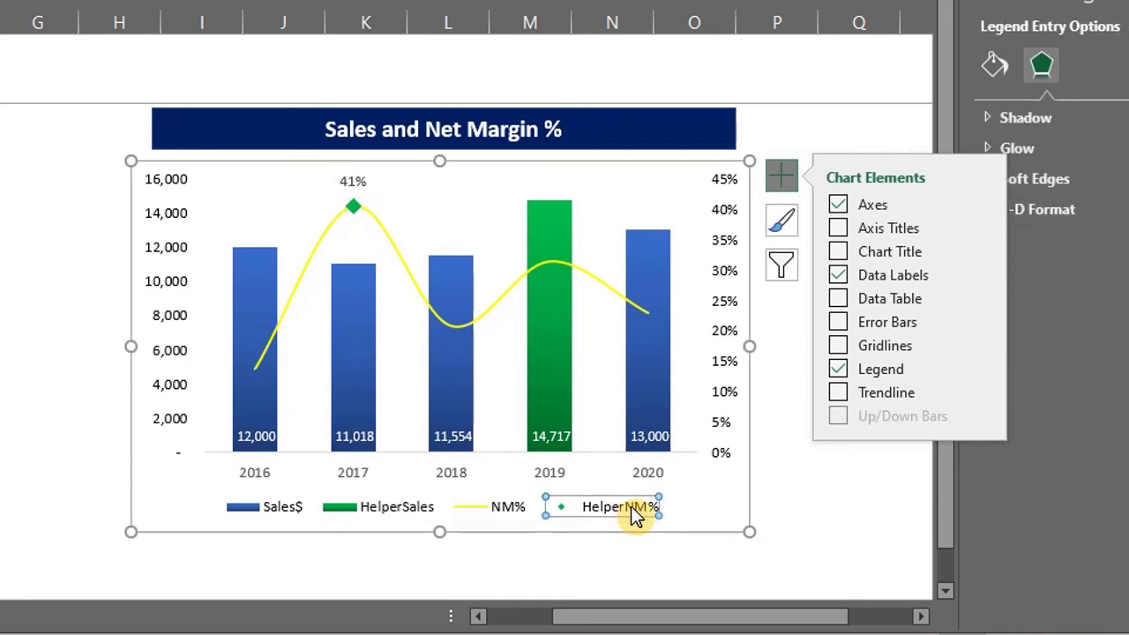
key("Delete")
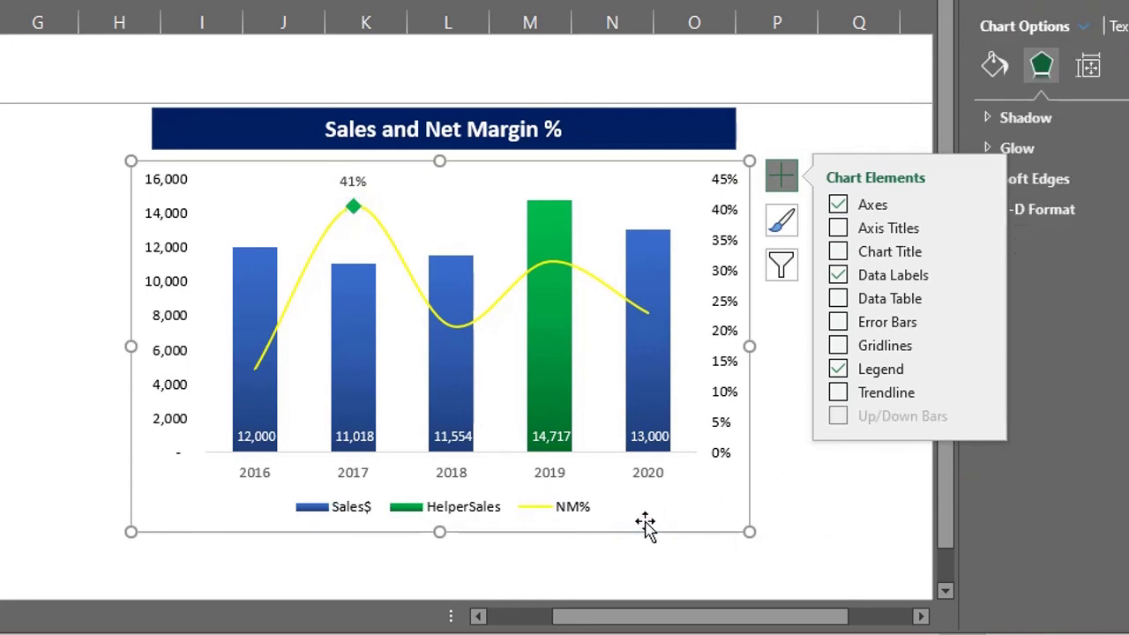
left_click(486, 510)
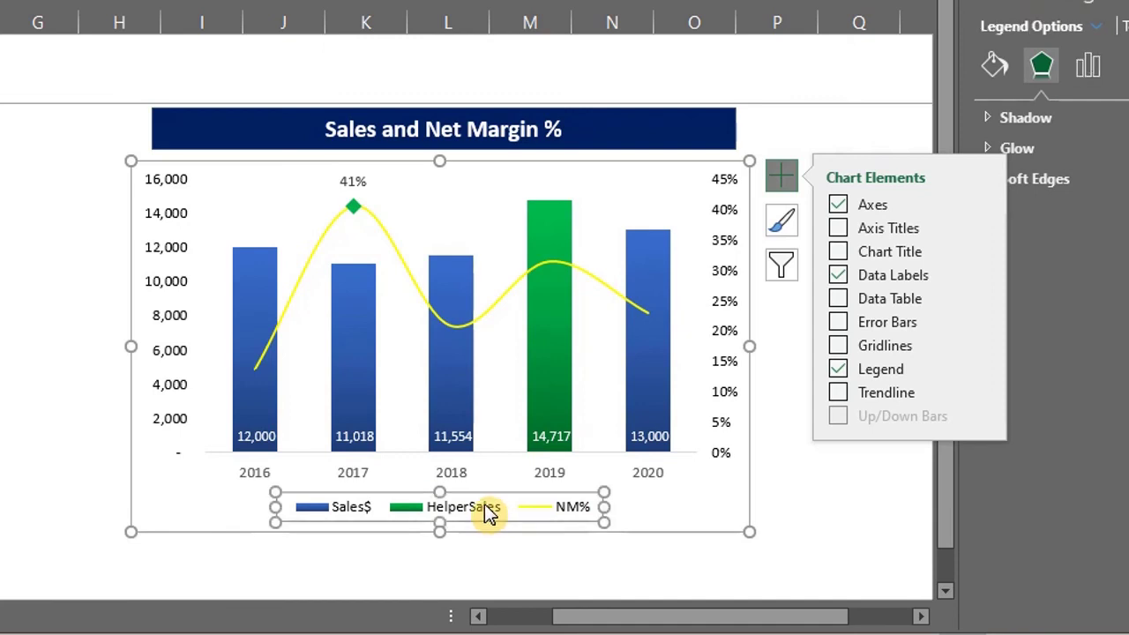
left_click(486, 510)
key("Delete")
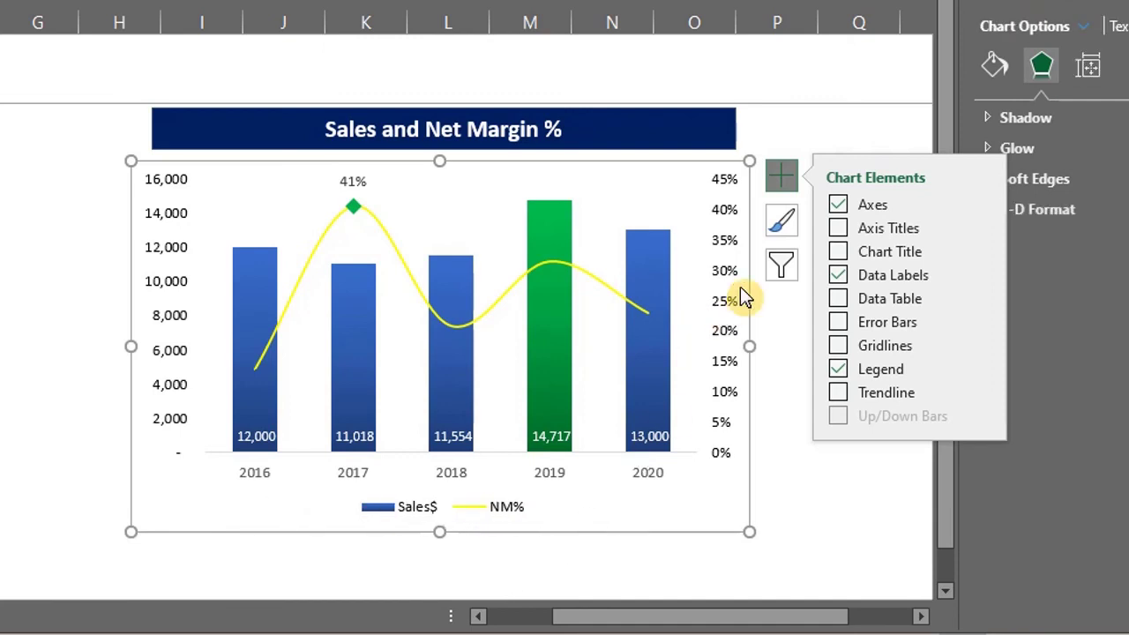
Dismiss the Chart Elements list and select the 'Sales and Net Margin %' banner
left_click(781, 177)
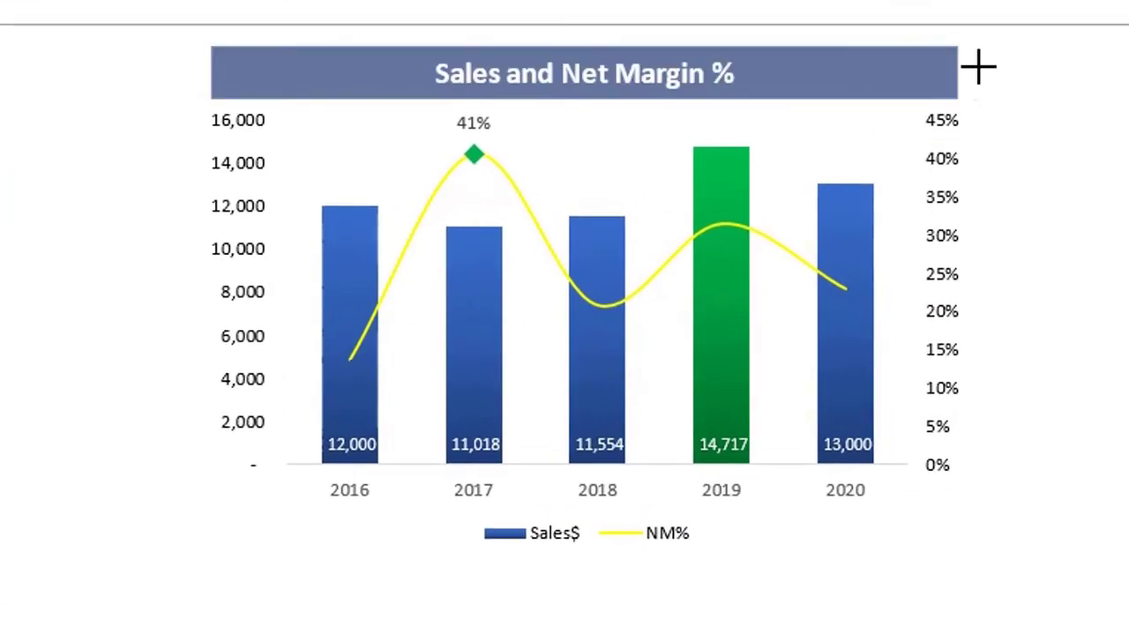
left_click(303, 74)
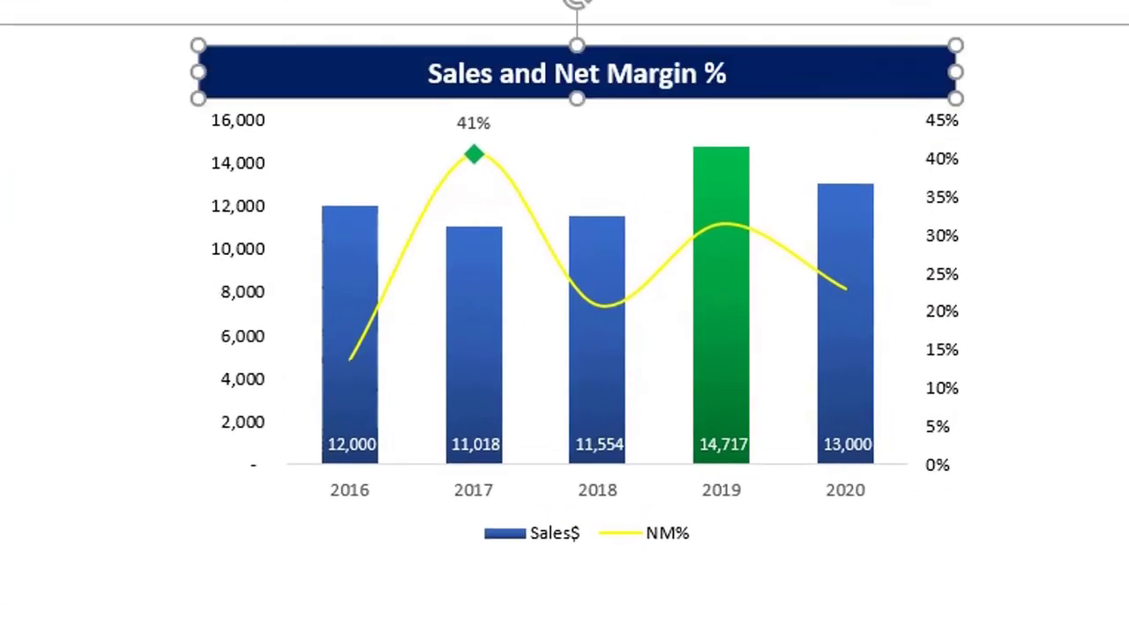